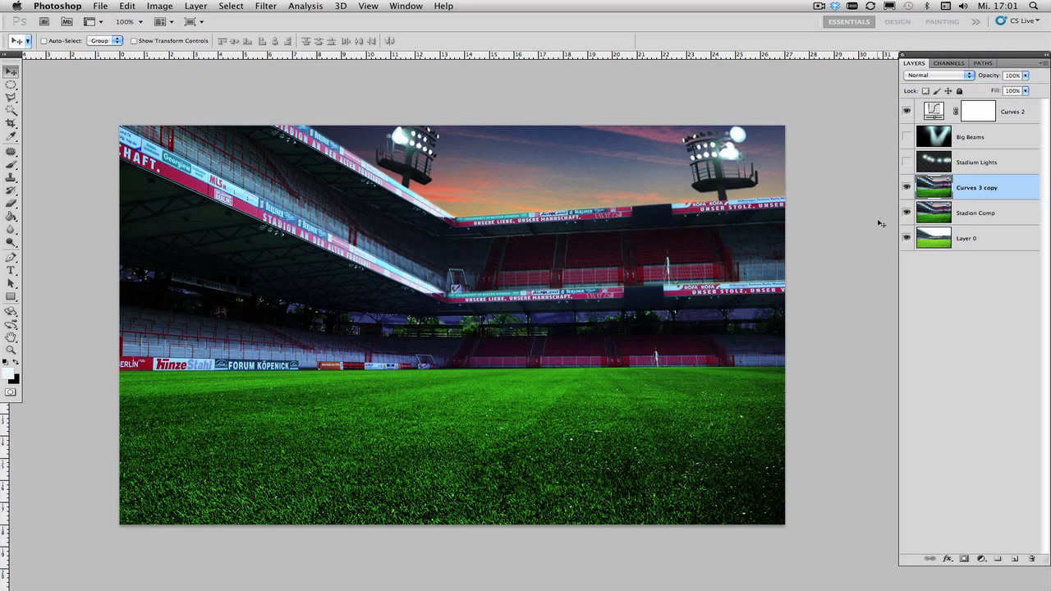
Step: Preview the finished Stadium Lights and Big Beams layers, then hide them again
{"action": "left_click", "coordinate": [905, 162]}
{"action": "left_click", "coordinate": [905, 137]}
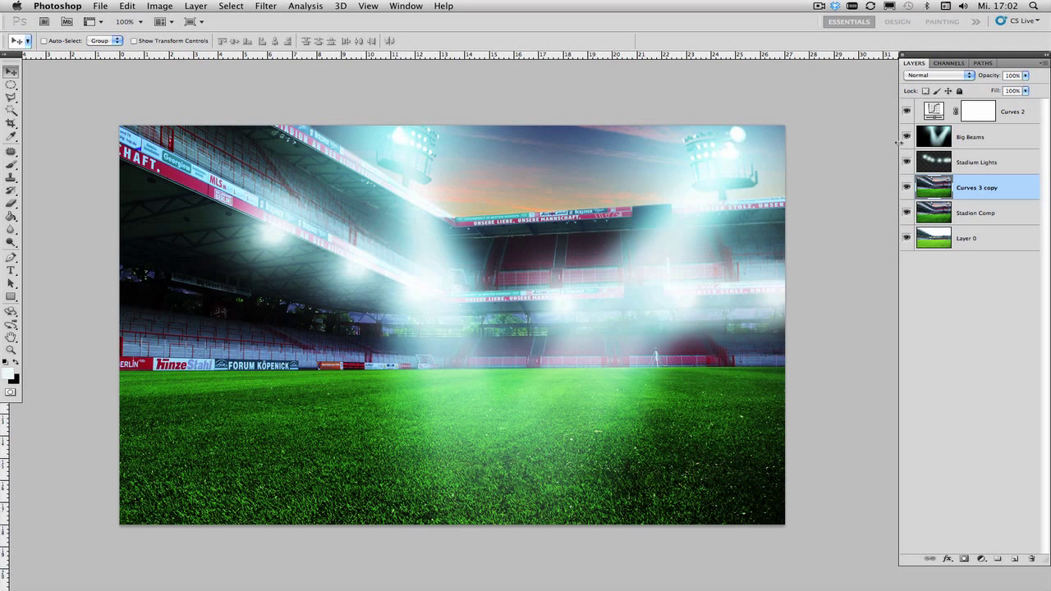
{"action": "left_click", "coordinate": [905, 162]}
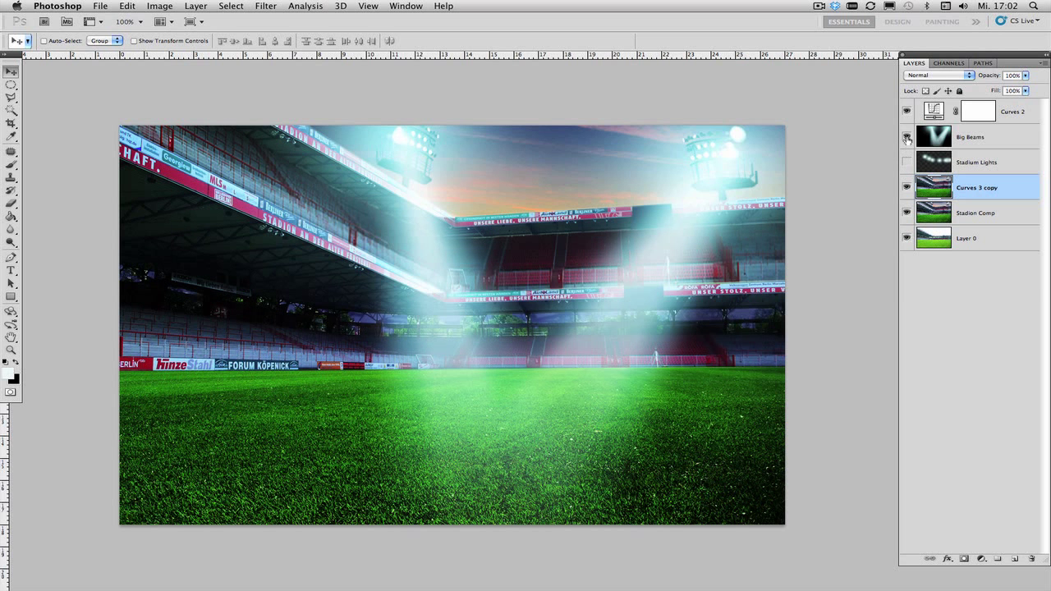
{"action": "left_click", "coordinate": [907, 137]}
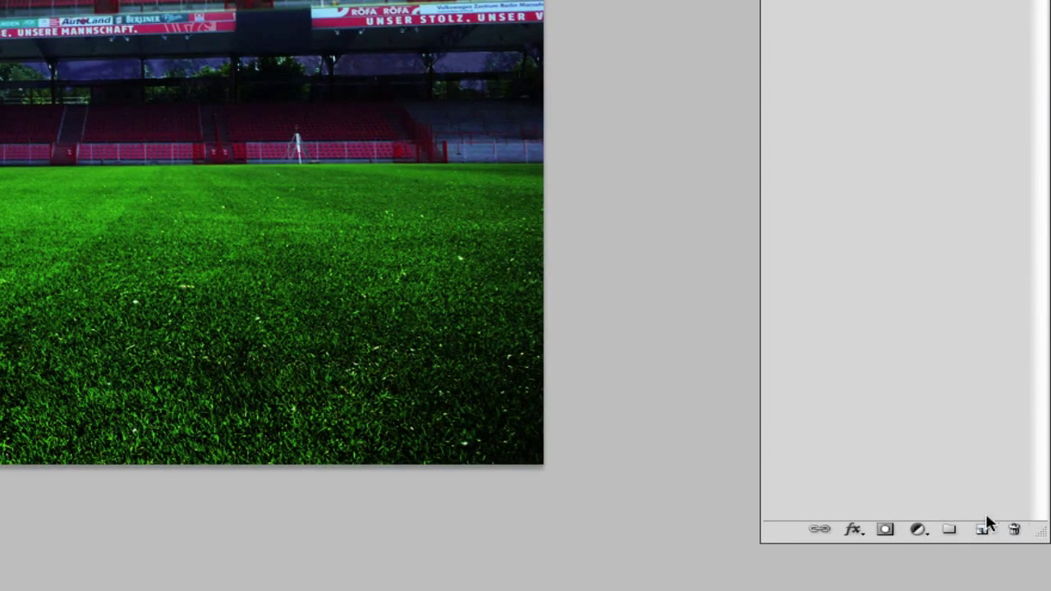
Step: Add Layer 1 above Curves 3 copy, fill it solid black, and blend it in Screen mode
{"action": "left_click", "coordinate": [984, 527]}
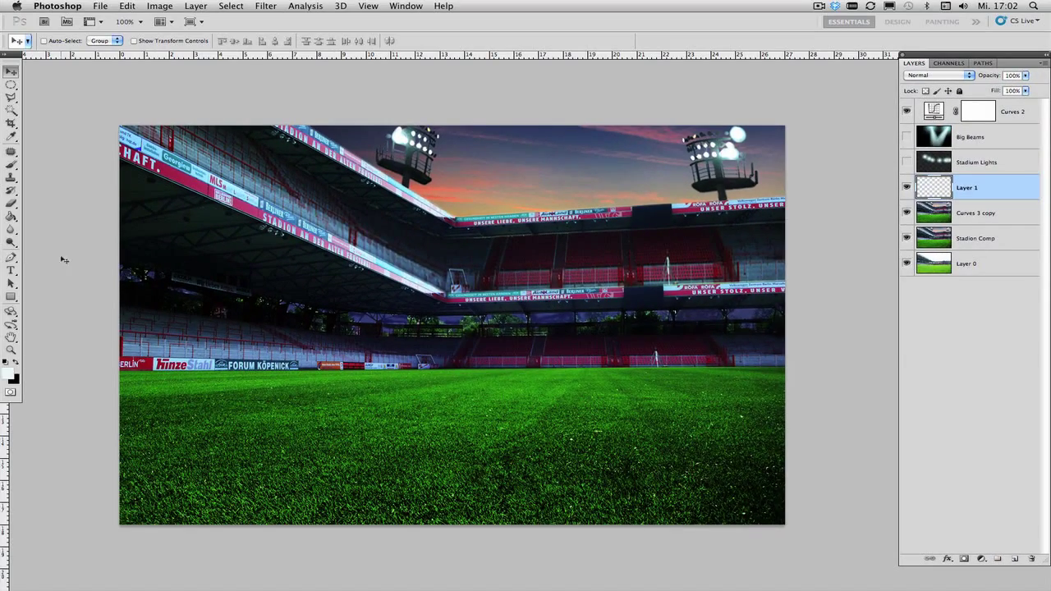
{"action": "left_click", "coordinate": [16, 362]}
{"action": "left_click", "coordinate": [12, 215]}
{"action": "left_click", "coordinate": [694, 181]}
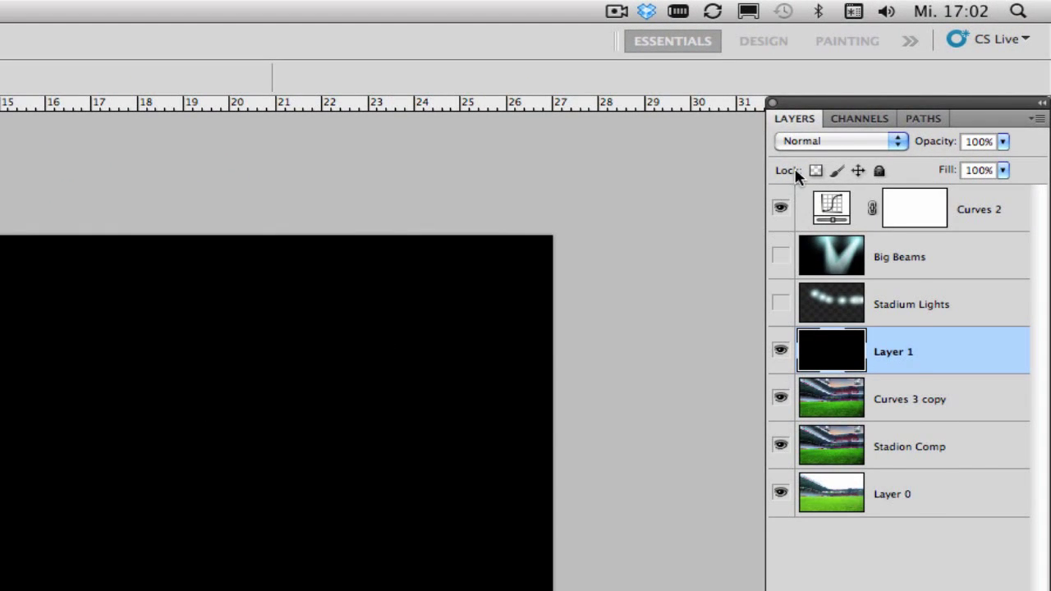
{"action": "left_click", "coordinate": [837, 148]}
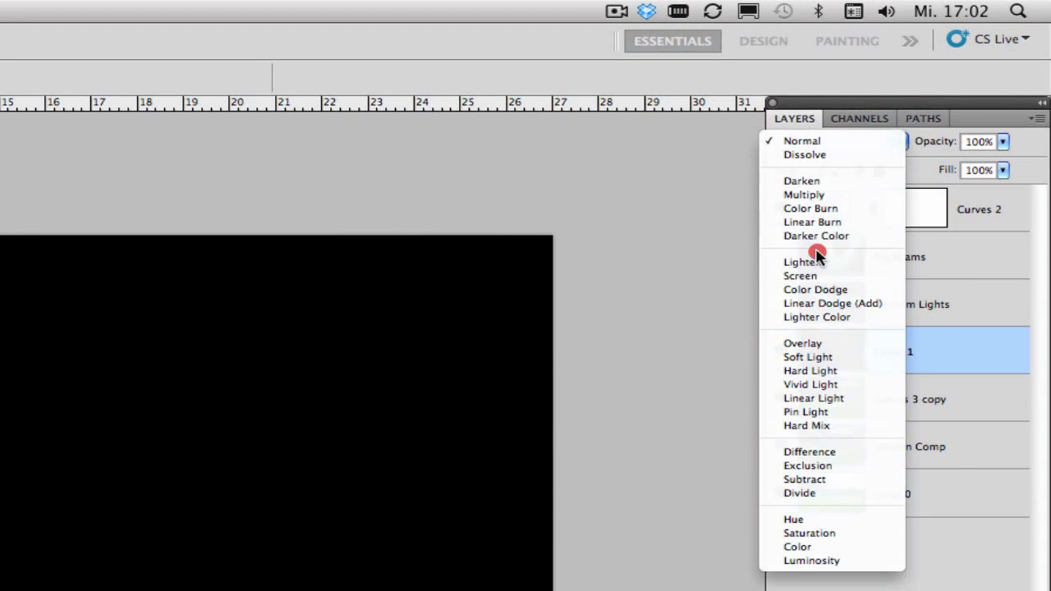
{"action": "left_click", "coordinate": [803, 274]}
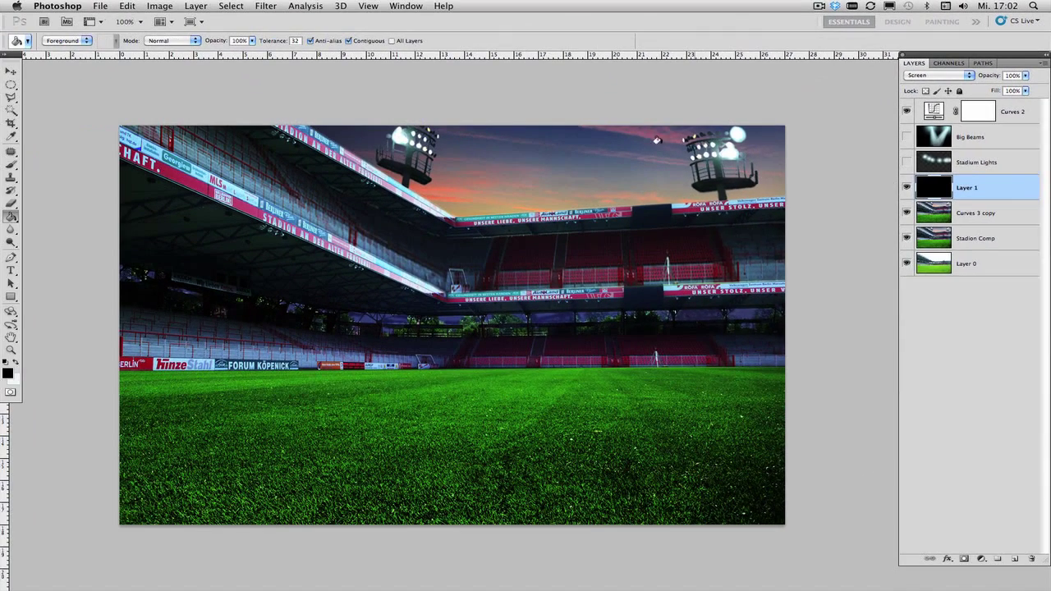
Step: Select the Brush, enlarge it slightly, and set hardness to 0%
{"action": "left_click", "coordinate": [10, 164]}
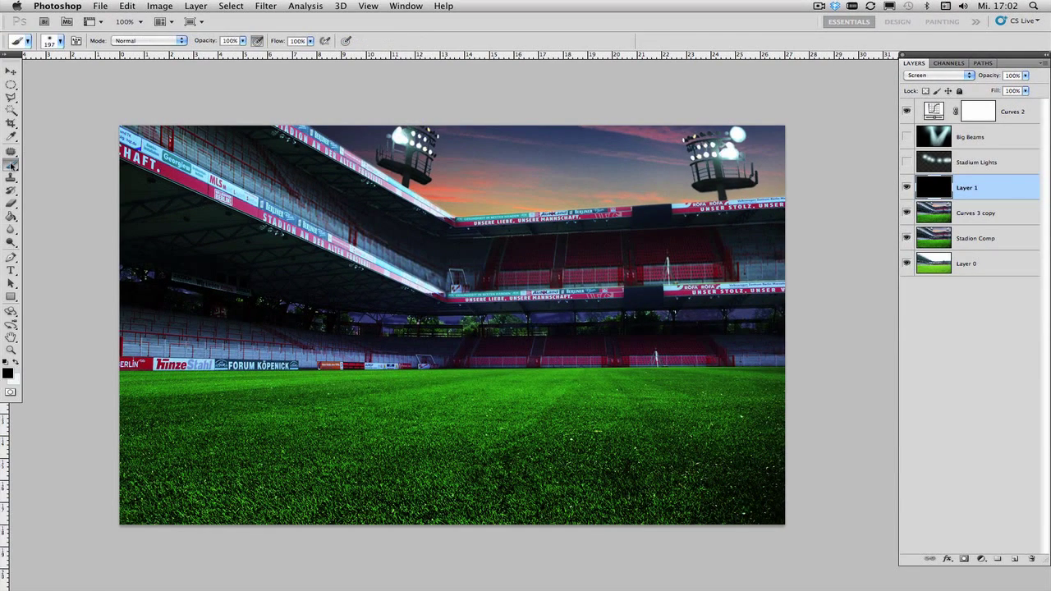
{"action": "left_click", "coordinate": [60, 43]}
{"action": "left_click_drag", "start_coordinate": [109, 73], "coordinate": [111, 73]}
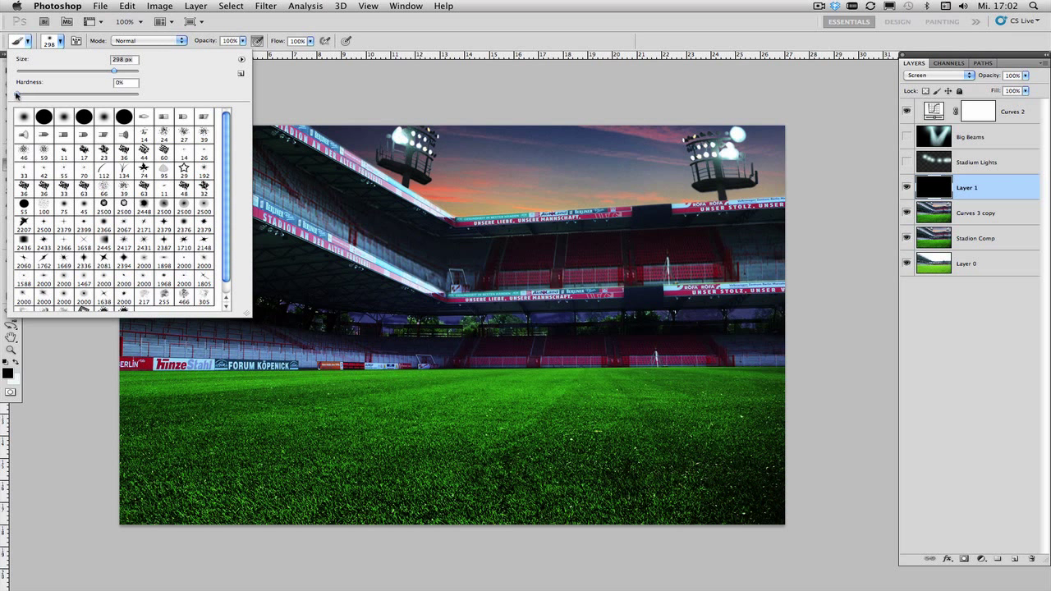
{"action": "left_click_drag", "start_coordinate": [16, 95], "coordinate": [3, 102]}
Step: Set the background colour to light blue 8ec9d8
{"action": "left_click", "coordinate": [14, 380]}
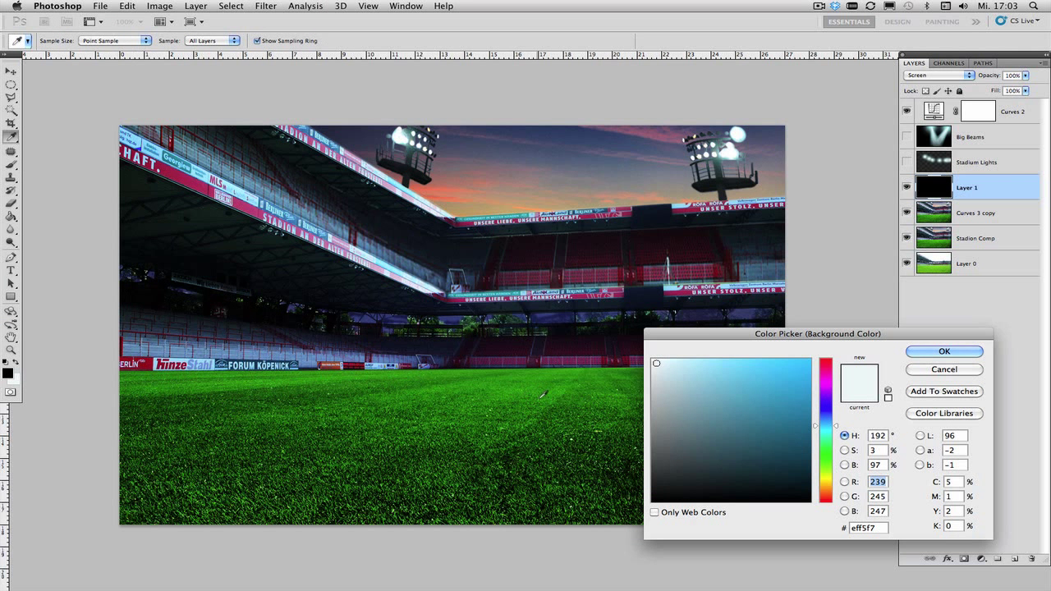
{"action": "left_click", "coordinate": [709, 381]}
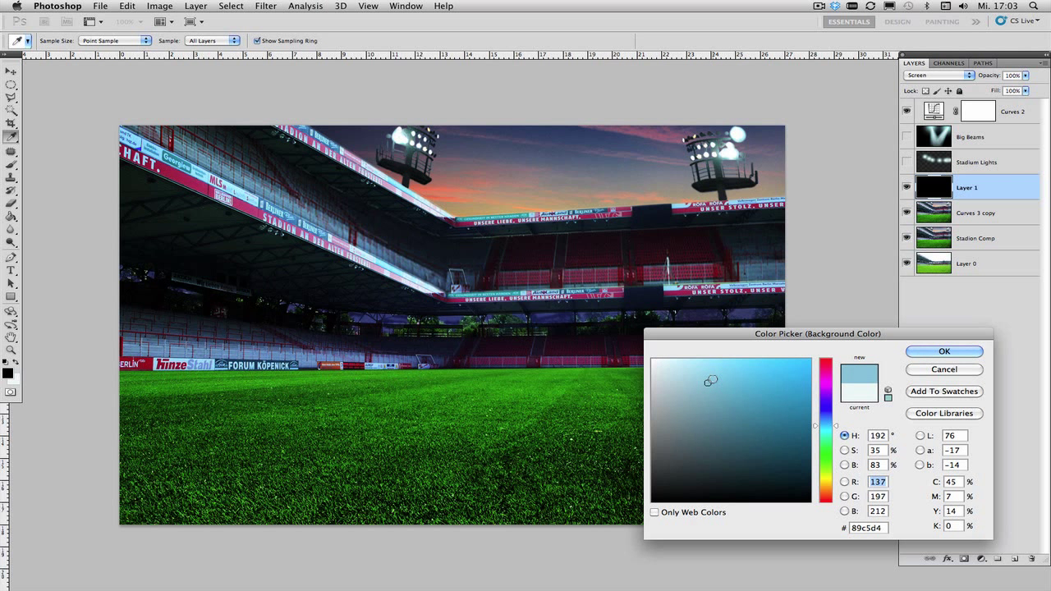
{"action": "left_click", "coordinate": [697, 376]}
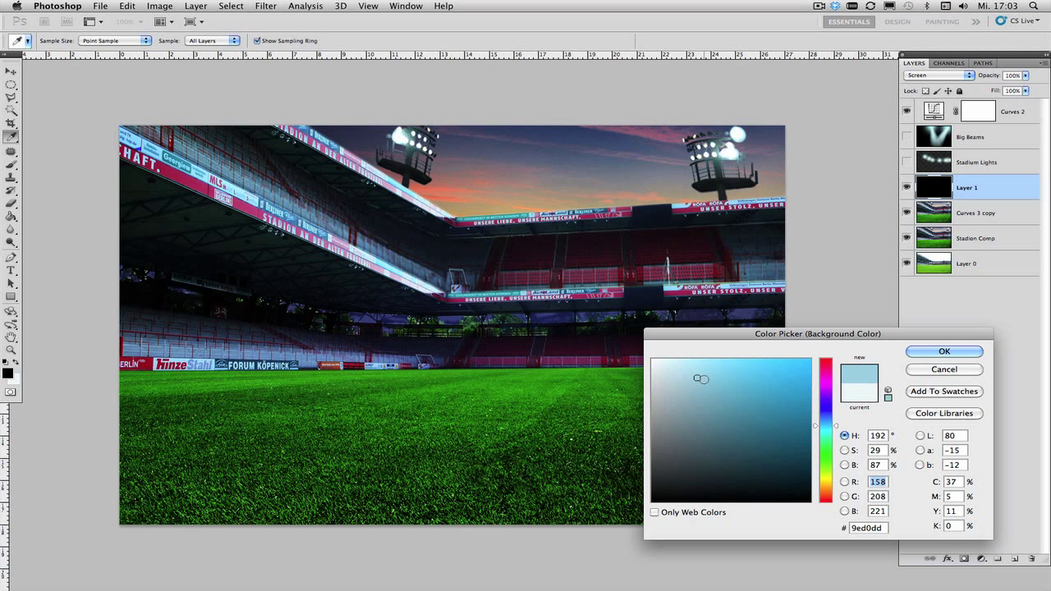
{"action": "left_click", "coordinate": [699, 377]}
{"action": "left_click", "coordinate": [701, 376]}
{"action": "left_click_drag", "start_coordinate": [700, 376], "coordinate": [705, 381]}
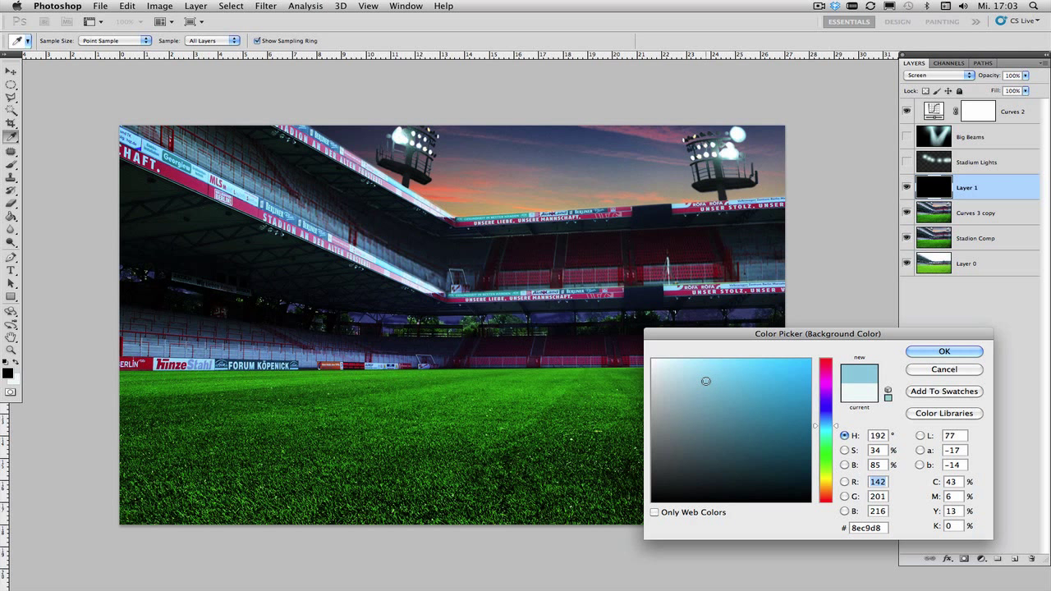
{"action": "key", "text": "Return"}
Step: Make light blue the painting colour and airbrush a soft glow over the upper left stand
{"action": "key", "text": "b"}
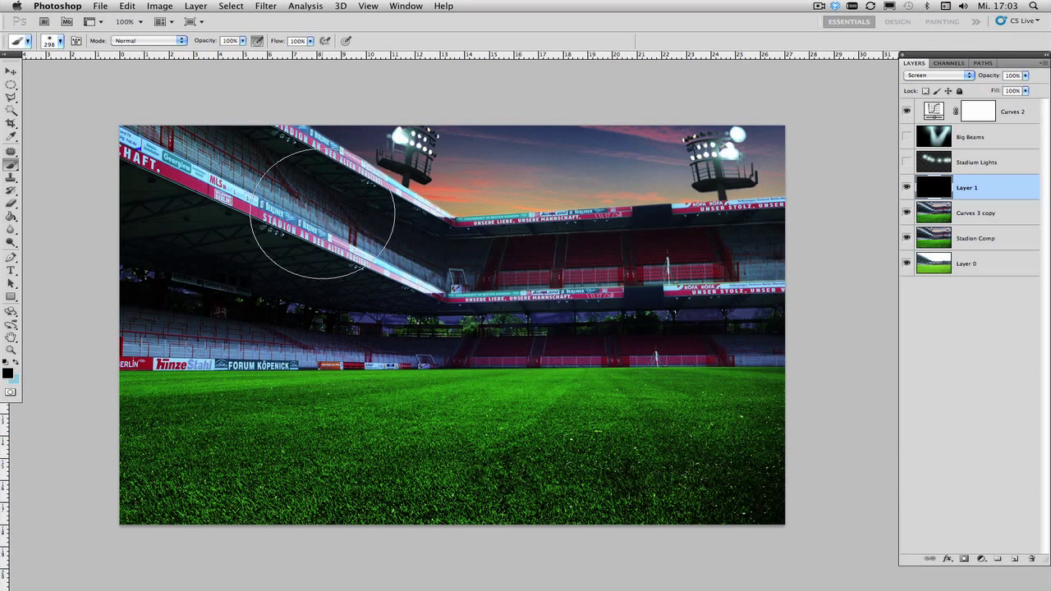
{"action": "left_click", "coordinate": [16, 362]}
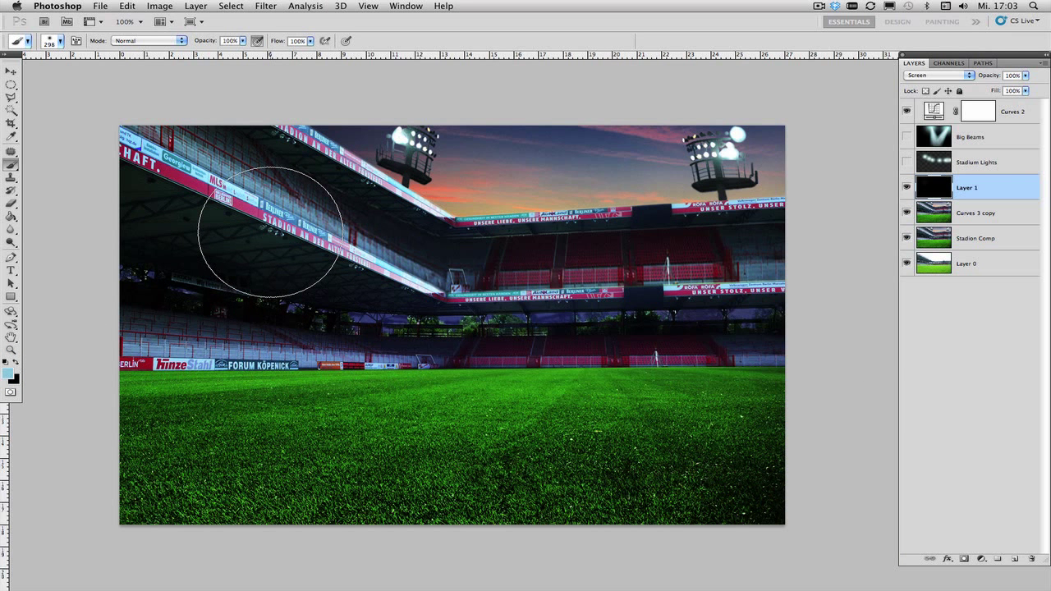
{"action": "mouse_move", "coordinate": [270, 232]}
{"action": "left_mouse_down"}
{"action": "mouse_move", "coordinate": [296, 252]}
{"action": "mouse_move", "coordinate": [269, 219]}
{"action": "mouse_move", "coordinate": [242, 219]}
{"action": "mouse_move", "coordinate": [279, 242]}
{"action": "left_mouse_up"}
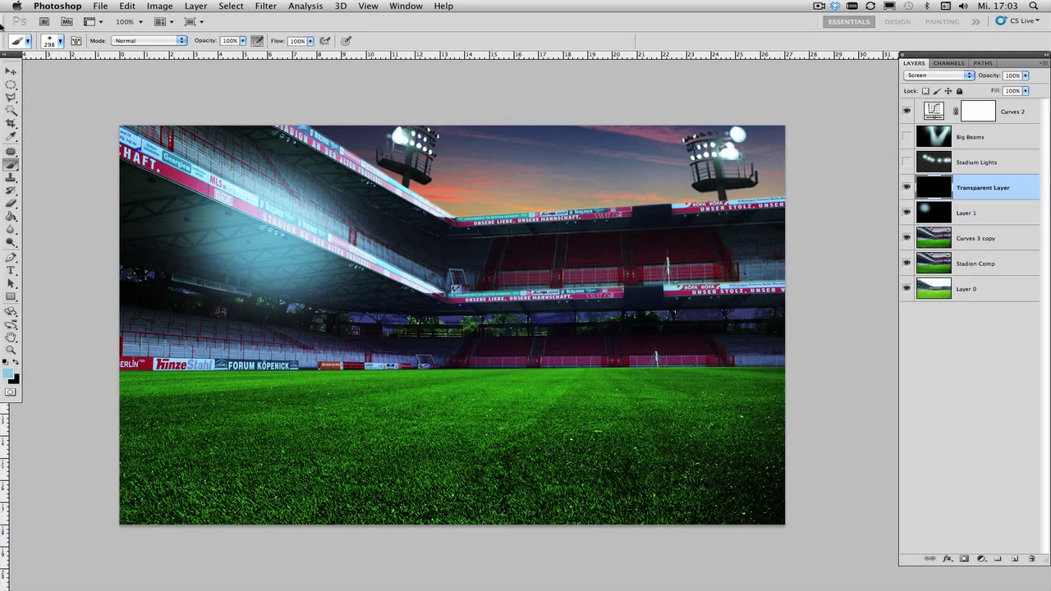
Step: Set the brush to about 199 px with 7% hardness
{"action": "left_click", "coordinate": [59, 41]}
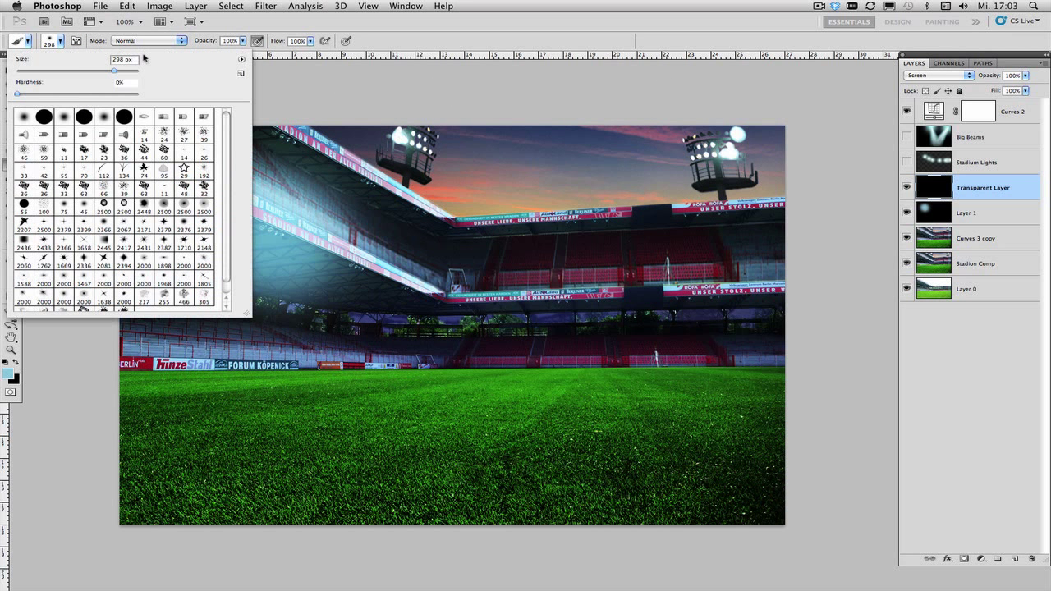
{"action": "left_click_drag", "start_coordinate": [113, 72], "coordinate": [107, 73]}
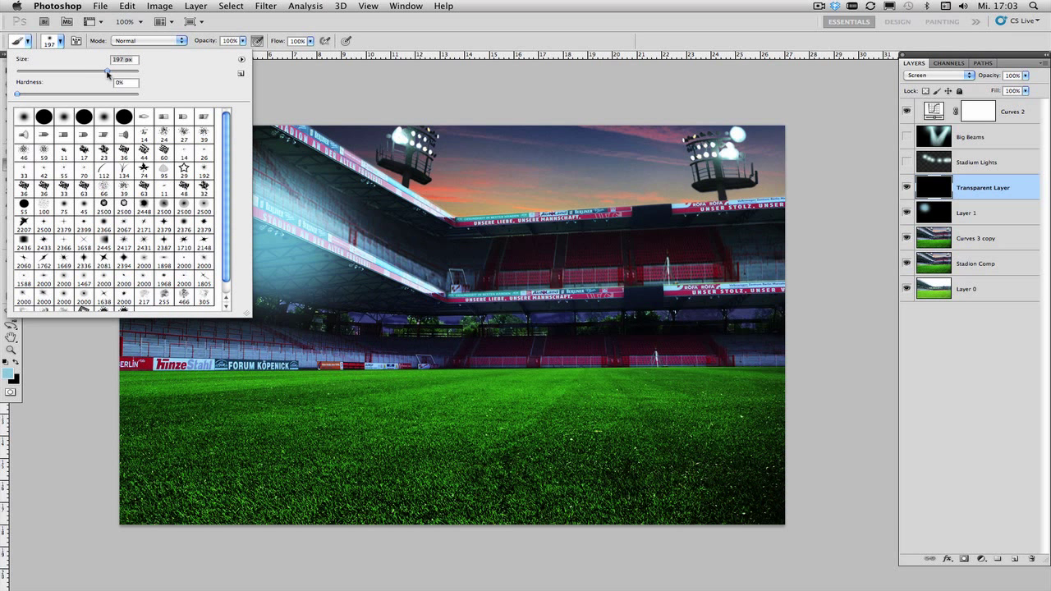
{"action": "left_click", "coordinate": [25, 95]}
Step: Choose pale blue bfdfe7 as foreground and paint a brighter glow over the upper left stand
{"action": "left_click", "coordinate": [9, 371]}
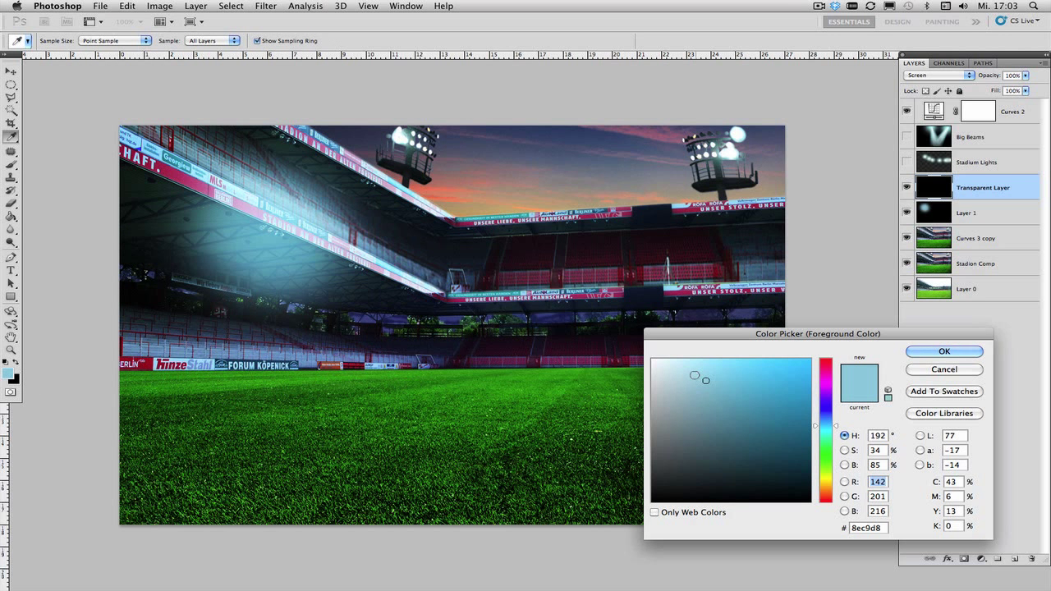
{"action": "left_click", "coordinate": [677, 372]}
{"action": "left_click", "coordinate": [677, 372]}
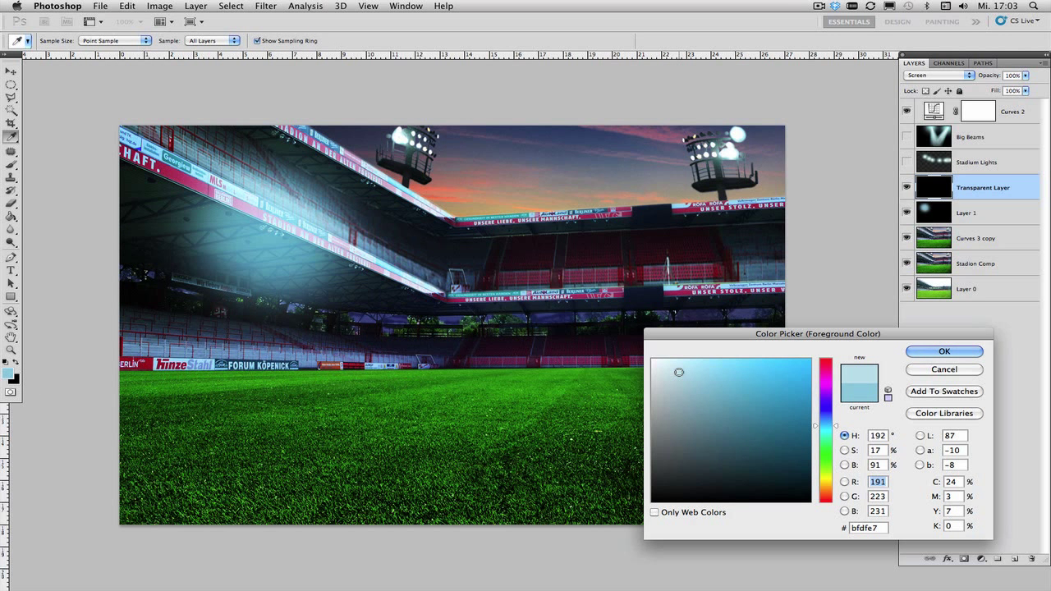
{"action": "left_click", "coordinate": [921, 353]}
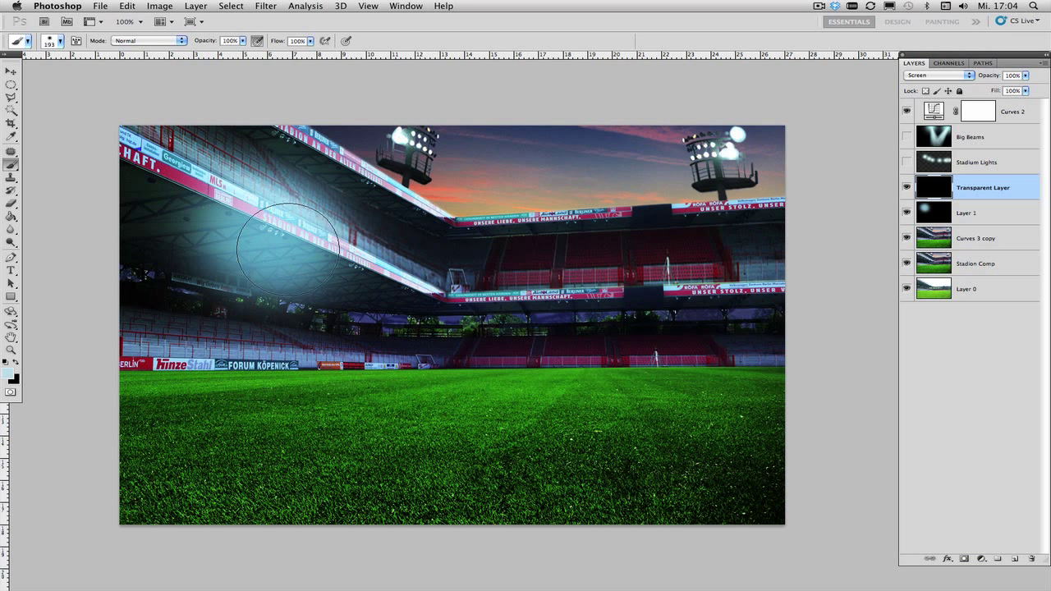
{"action": "mouse_move", "coordinate": [288, 250]}
{"action": "left_mouse_down"}
{"action": "mouse_move", "coordinate": [263, 222]}
{"action": "mouse_move", "coordinate": [258, 234]}
{"action": "mouse_move", "coordinate": [270, 206]}
{"action": "mouse_move", "coordinate": [270, 227]}
{"action": "left_mouse_up"}
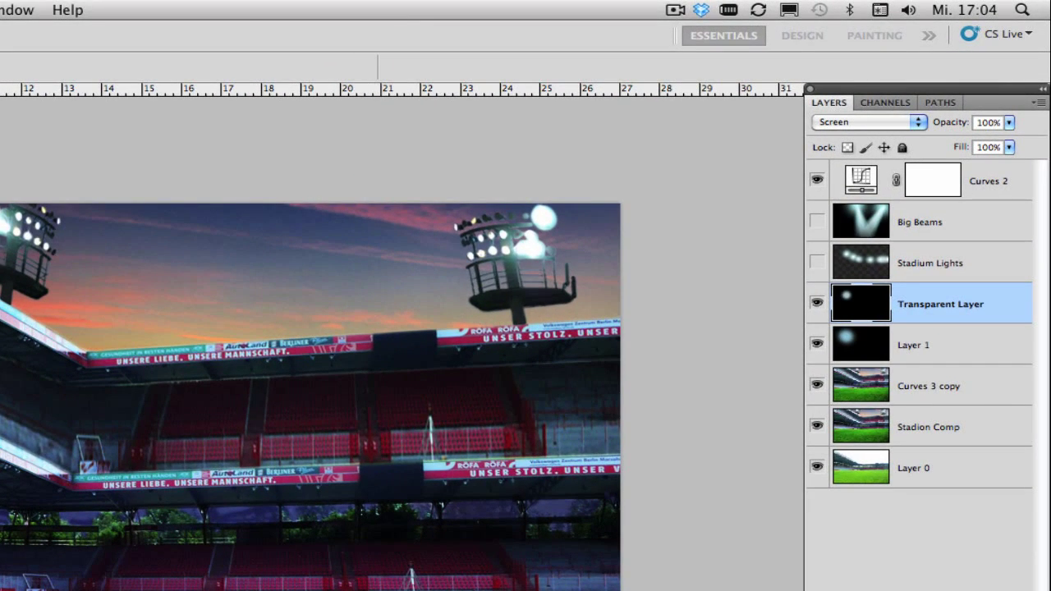
Step: Duplicate the Transparent Layer and pick the starburst brush preset, sized to 197 px
{"action": "key", "text": "ctrl+j"}
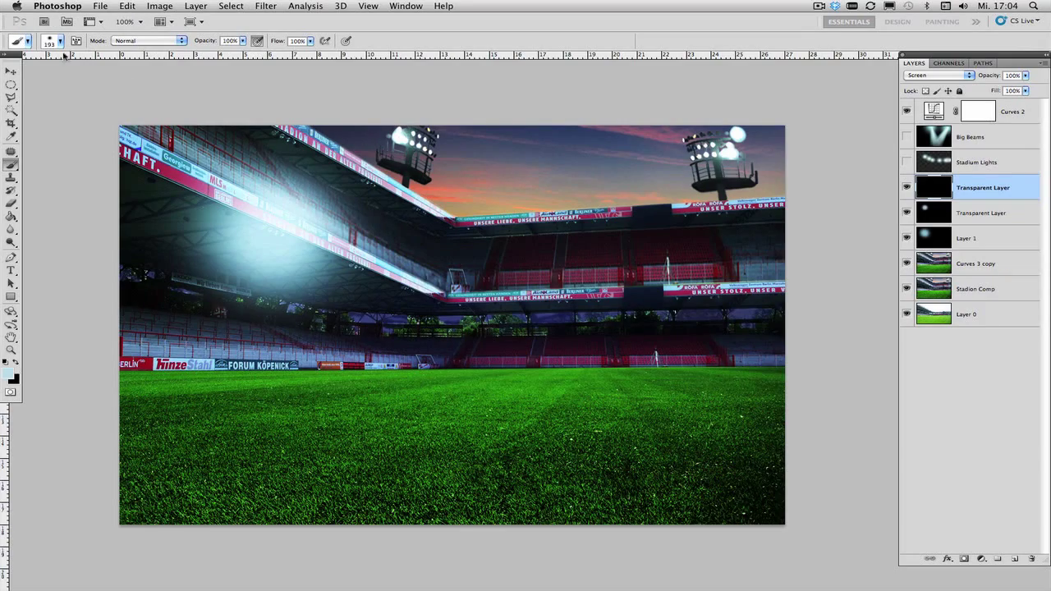
{"action": "left_click", "coordinate": [61, 43]}
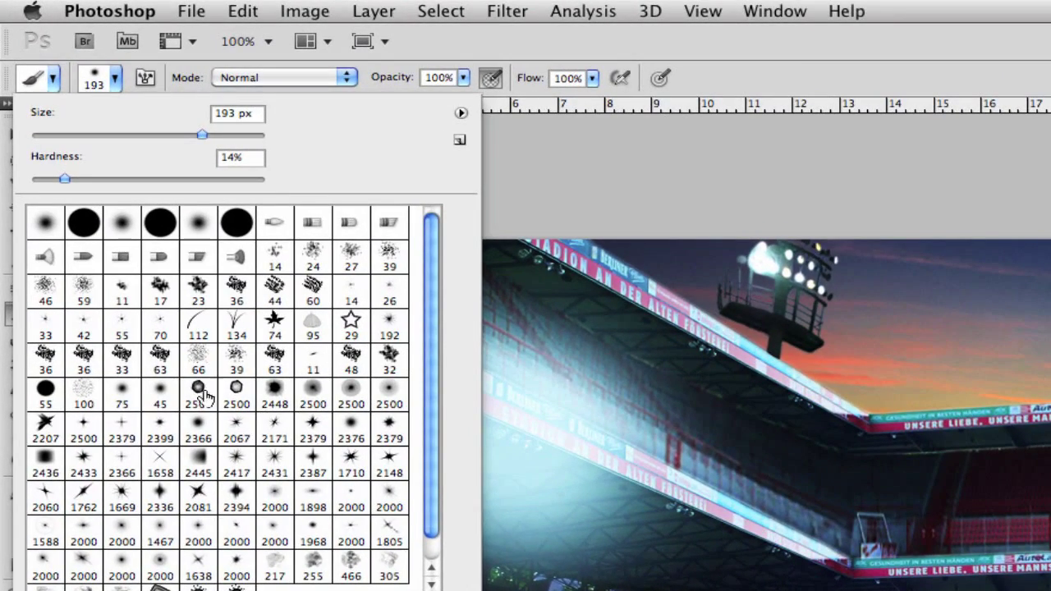
{"action": "left_click", "coordinate": [235, 464]}
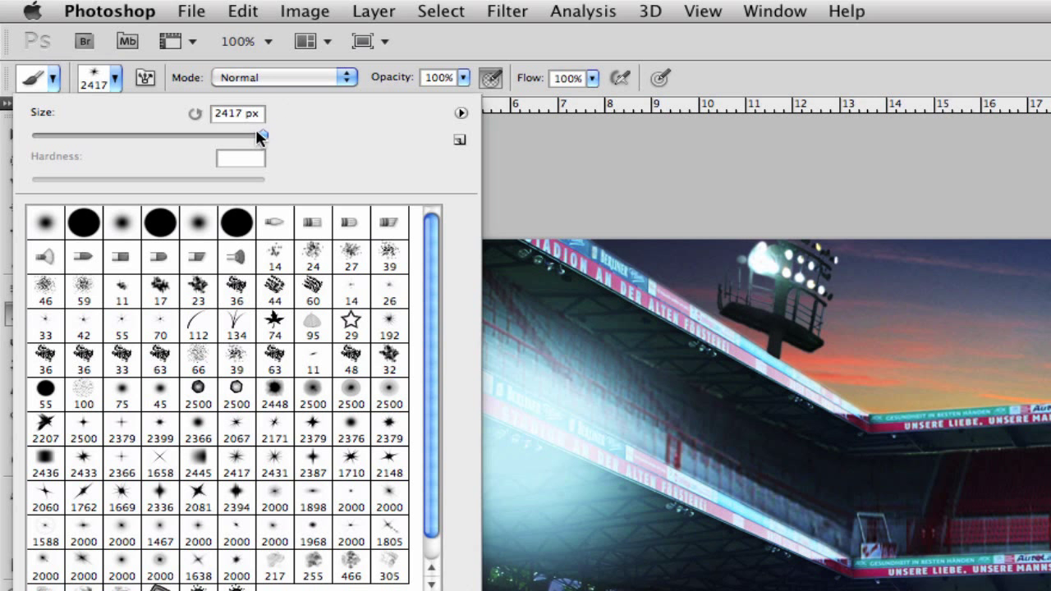
{"action": "left_click_drag", "start_coordinate": [257, 137], "coordinate": [204, 136]}
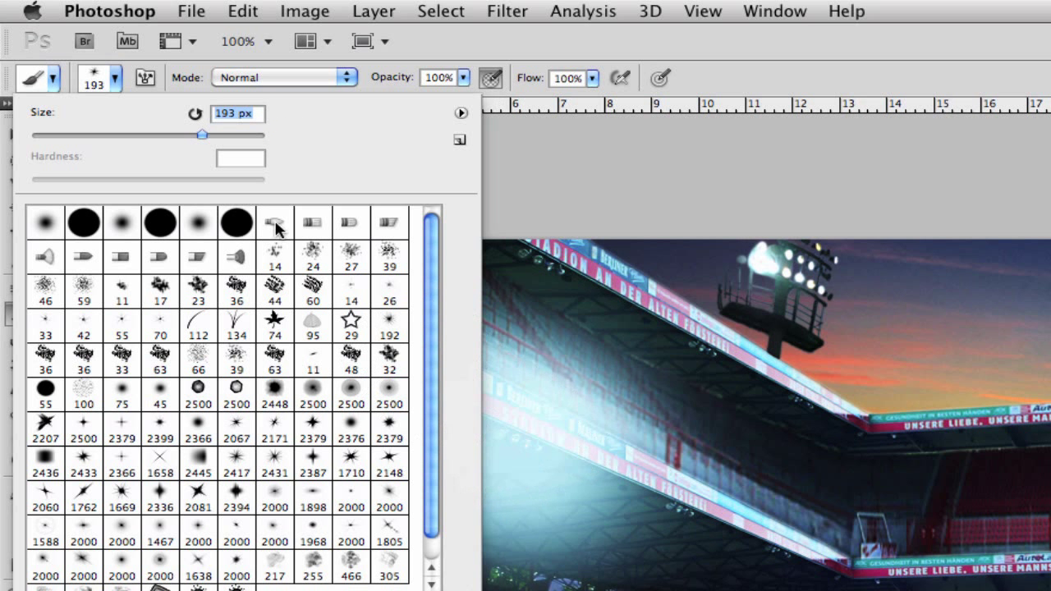
{"action": "left_click_drag", "start_coordinate": [202, 133], "coordinate": [204, 134]}
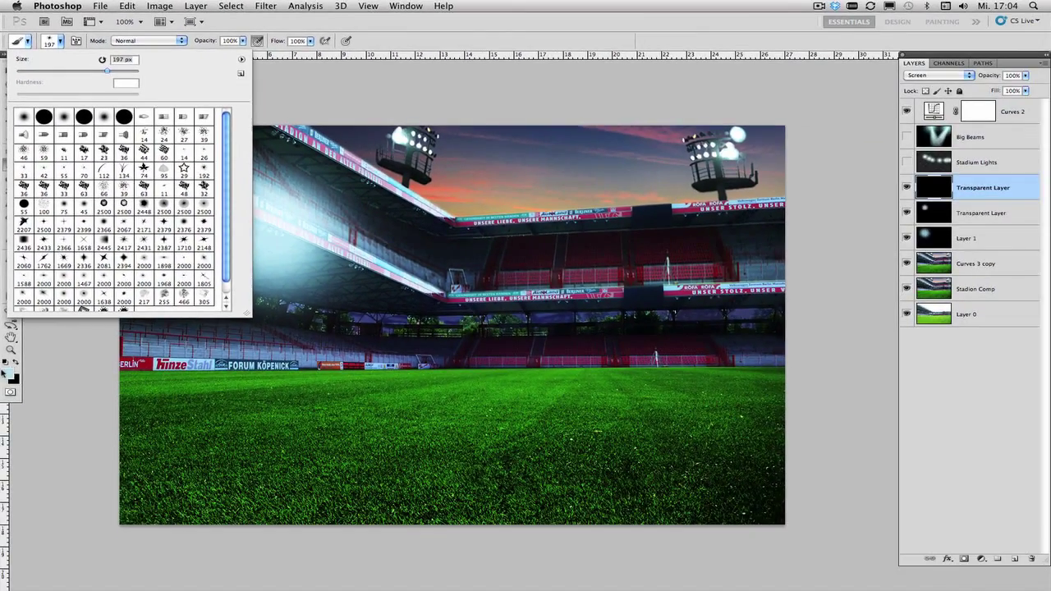
{"action": "left_click", "coordinate": [11, 375]}
Step: Set foreground to near-white ecf3f5 and stamp starburst flares into the upper-left glow
{"action": "left_click", "coordinate": [10, 375]}
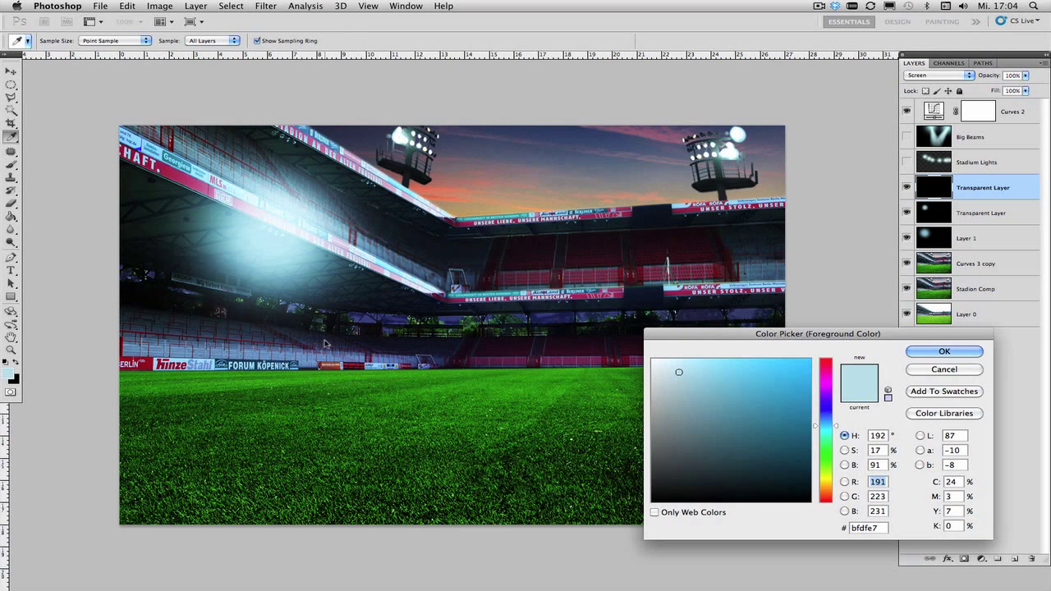
{"action": "left_click_drag", "start_coordinate": [678, 373], "coordinate": [657, 363]}
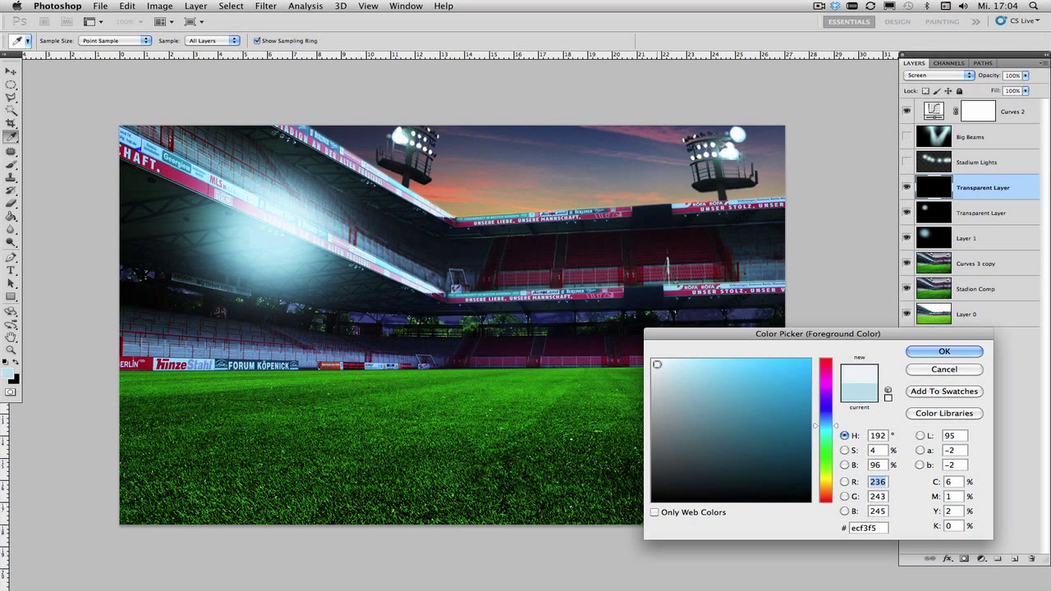
{"action": "left_click", "coordinate": [925, 355]}
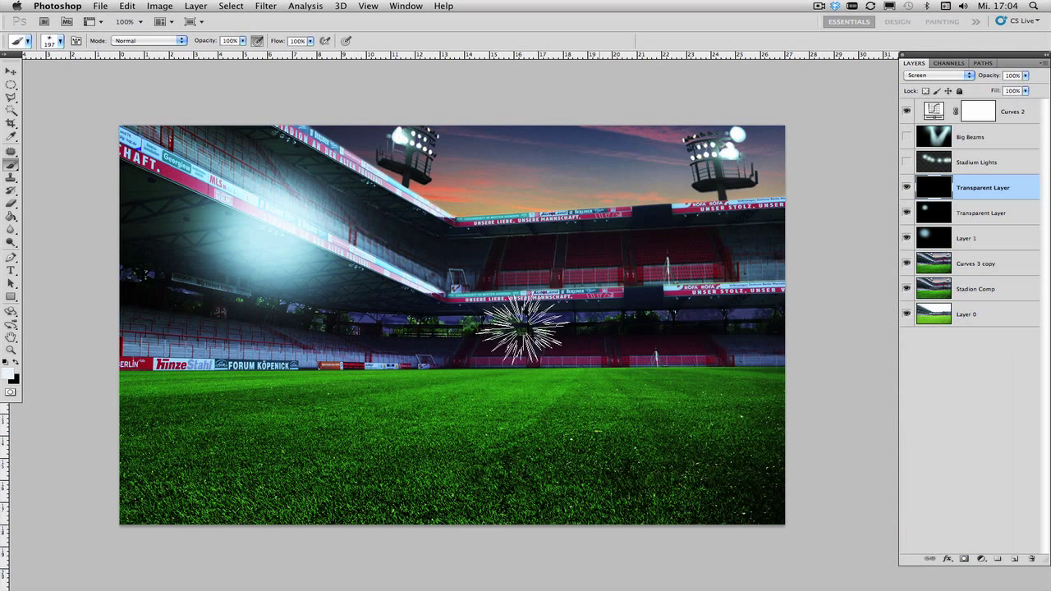
{"action": "left_click", "coordinate": [271, 232]}
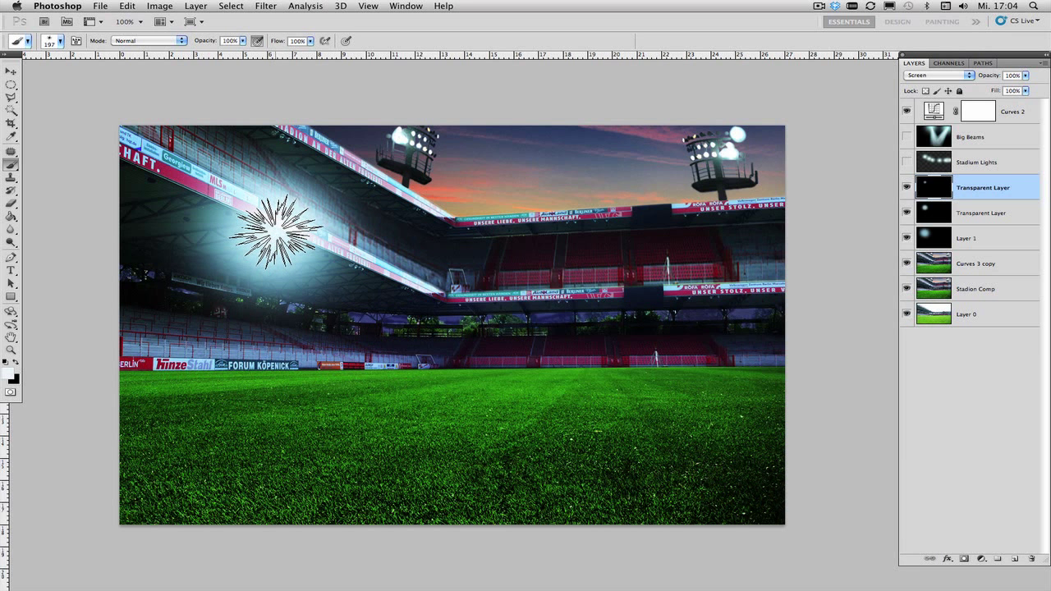
{"action": "left_click", "coordinate": [276, 233]}
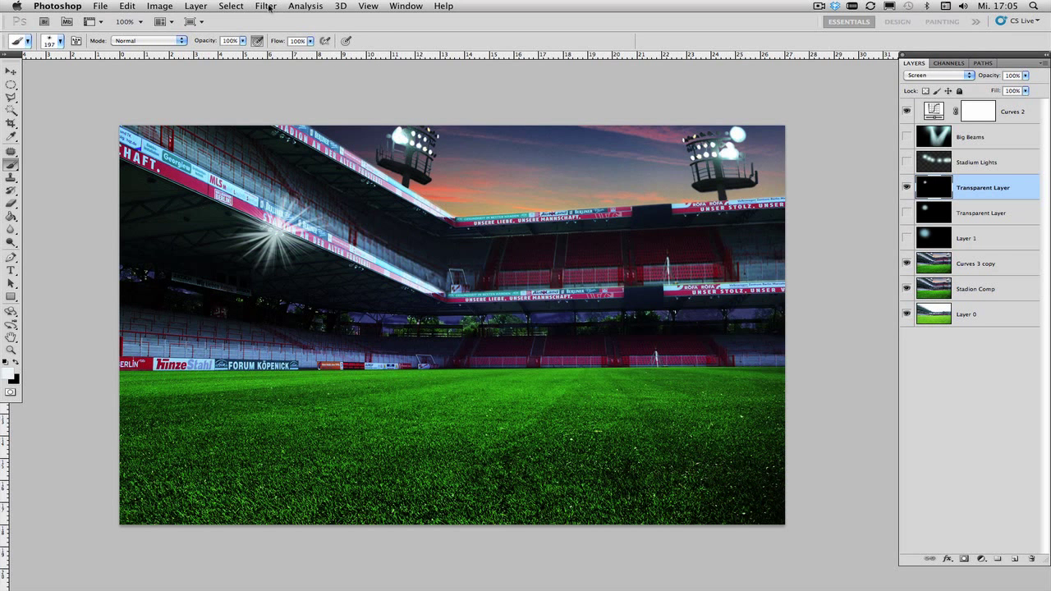
Step: Blur the starburst with a 4.1-pixel Gaussian Blur and show the lower Transparent Layer again
{"action": "left_click", "coordinate": [269, 8]}
{"action": "mouse_move", "coordinate": [332, 147]}
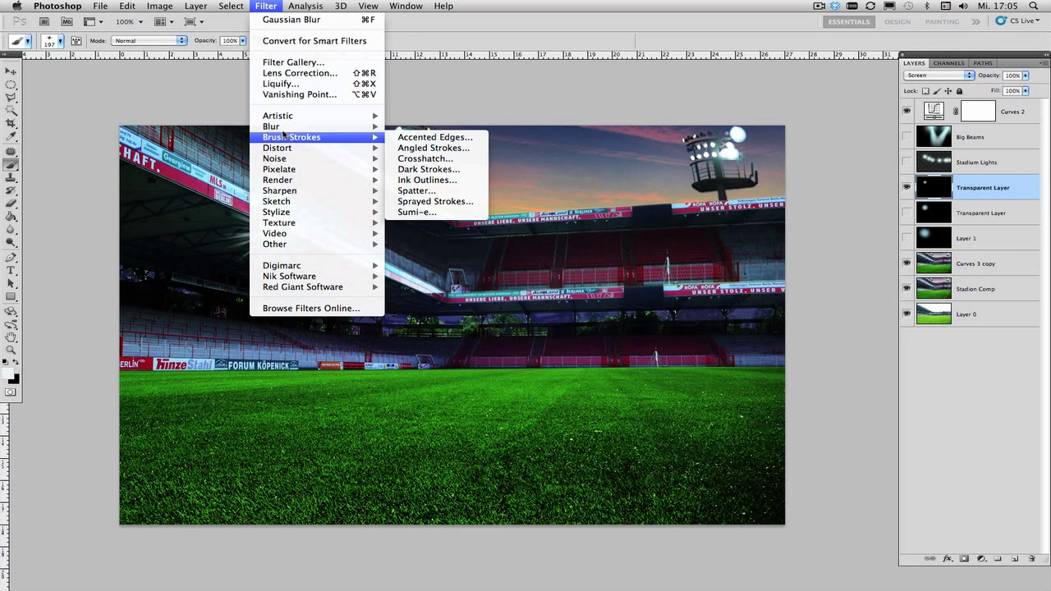
{"action": "mouse_move", "coordinate": [277, 128]}
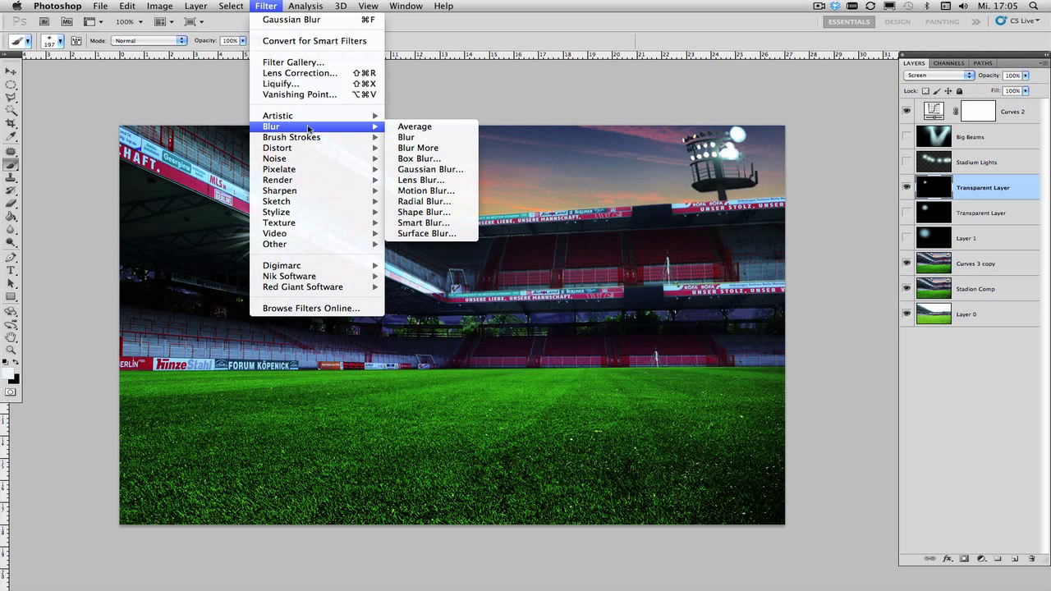
{"action": "left_click", "coordinate": [426, 170]}
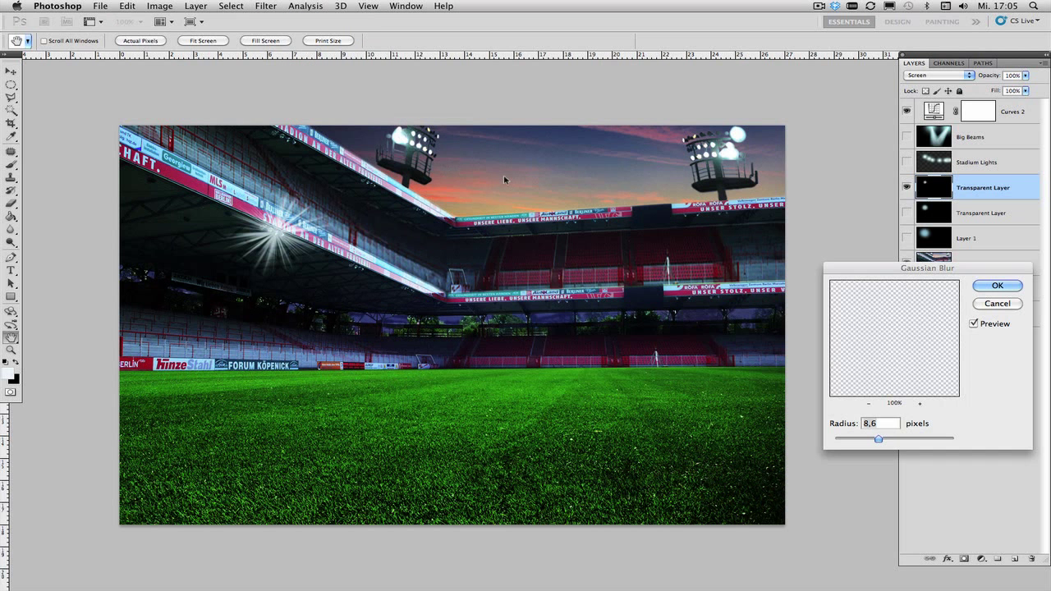
{"action": "left_click_drag", "start_coordinate": [878, 440], "coordinate": [860, 443]}
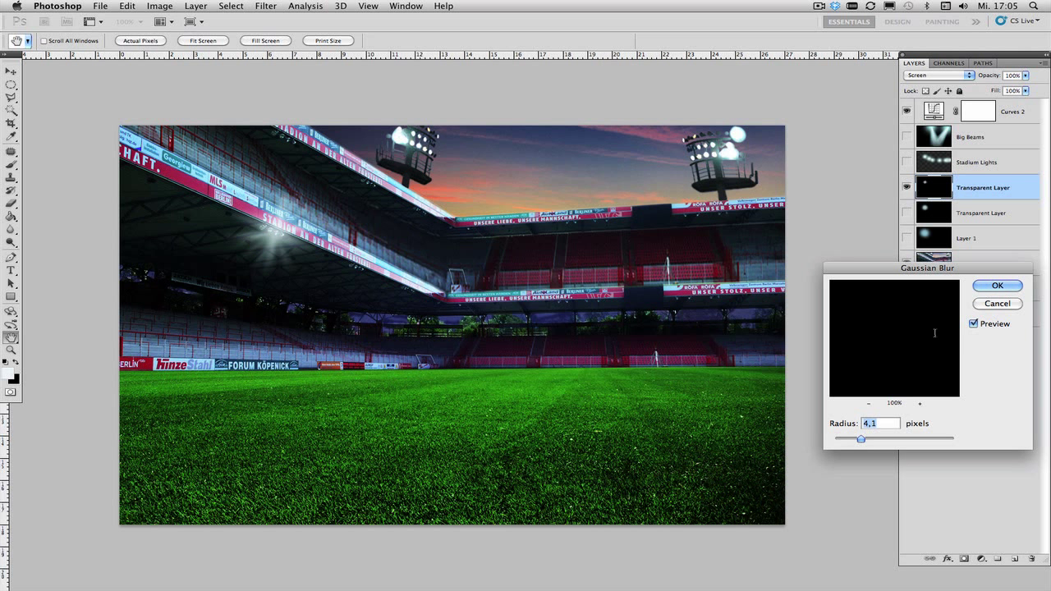
{"action": "left_click", "coordinate": [986, 288]}
{"action": "left_click", "coordinate": [907, 212]}
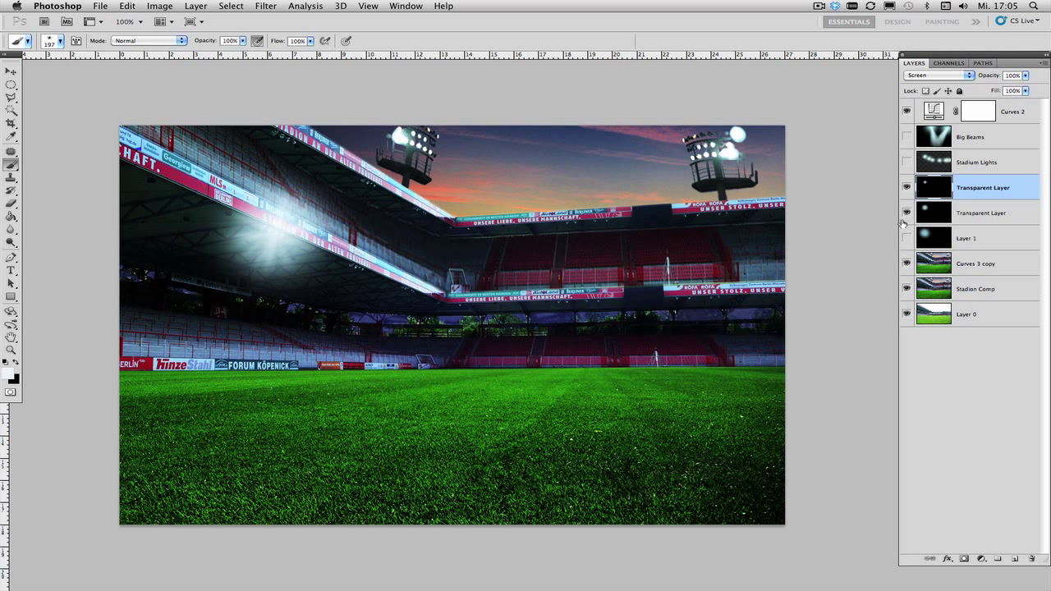
Step: Show Layer 1, then set the lower Transparent Layer to 70% and Layer 1 to 80% opacity
{"action": "left_click", "coordinate": [907, 238]}
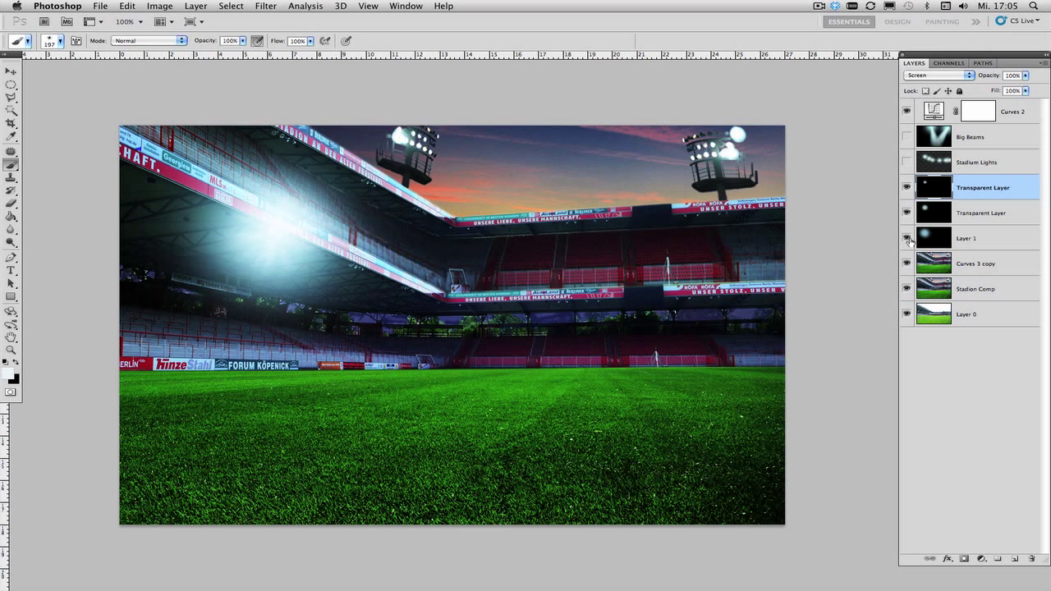
{"action": "left_click", "coordinate": [974, 215]}
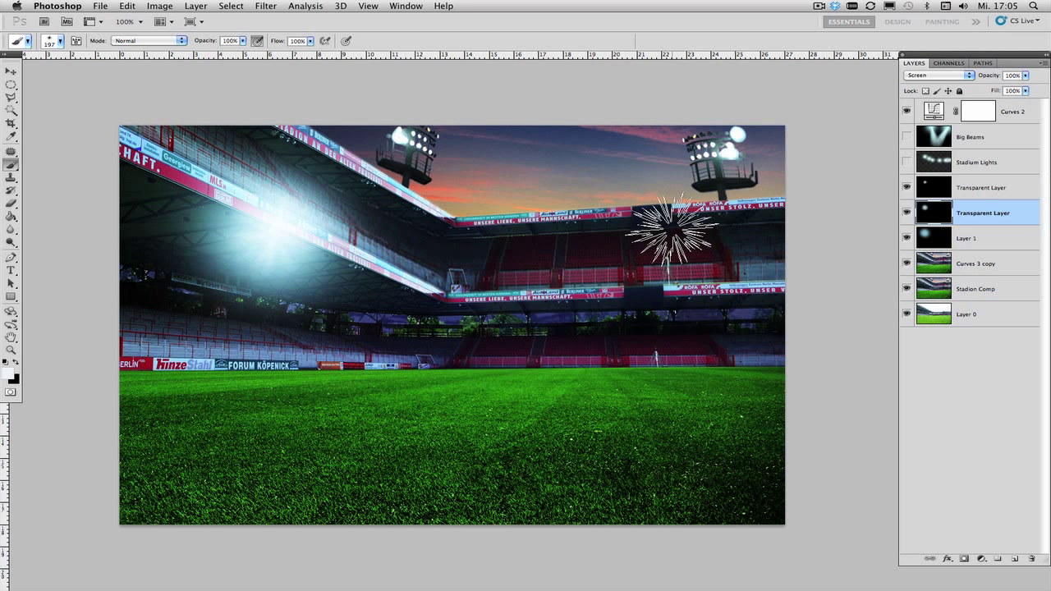
{"action": "key", "text": "v"}
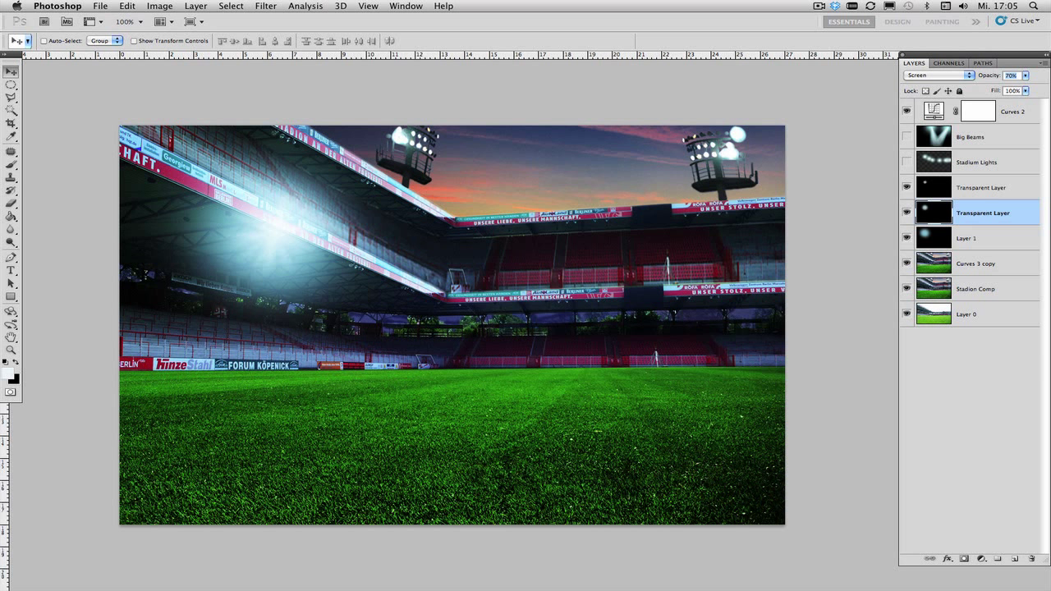
{"action": "left_click", "coordinate": [1003, 236]}
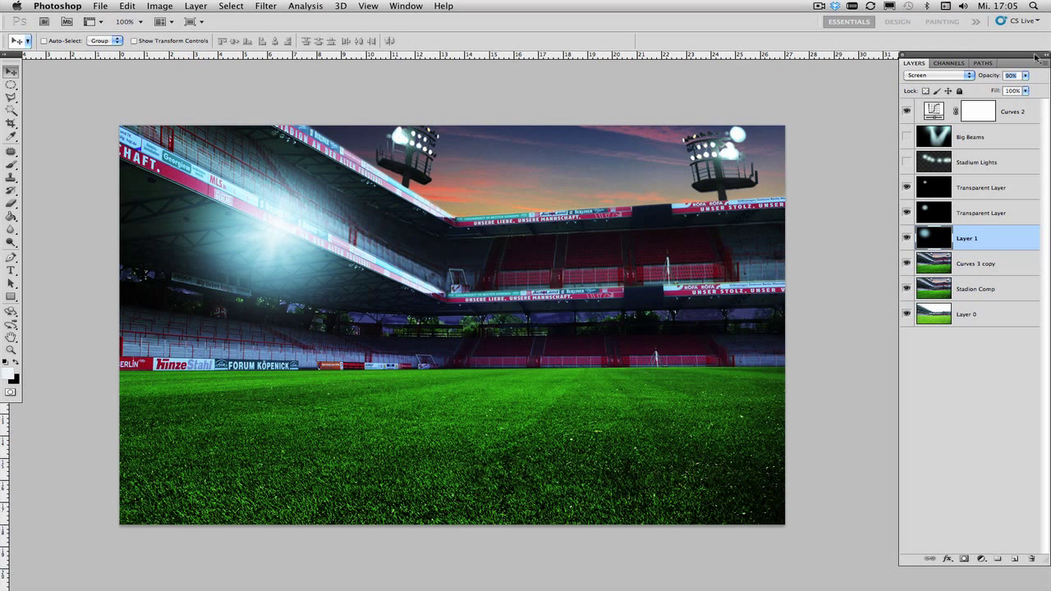
{"action": "key", "text": "8"}
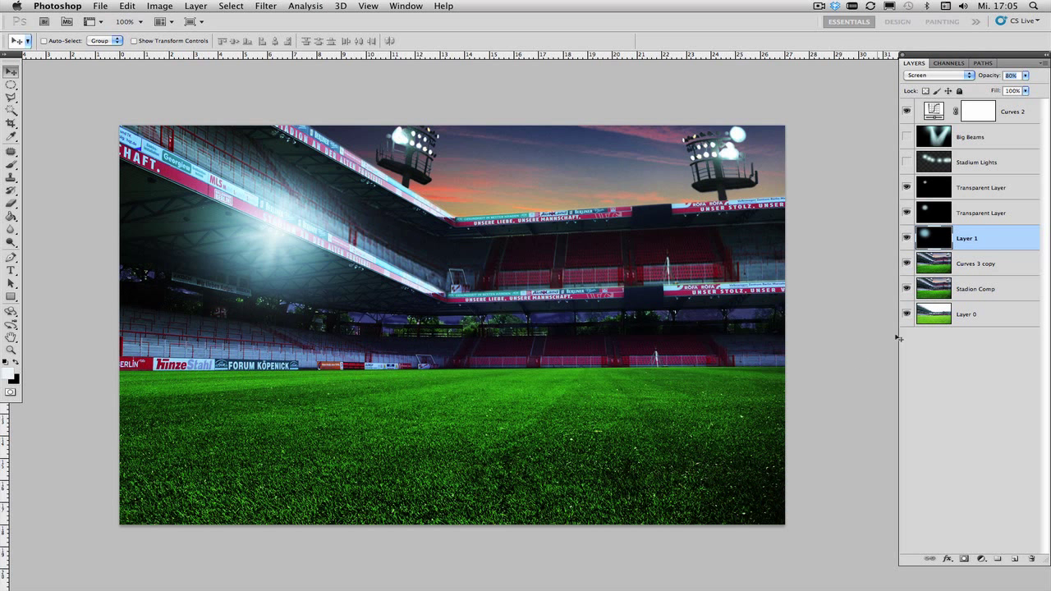
{"action": "left_click", "coordinate": [906, 162]}
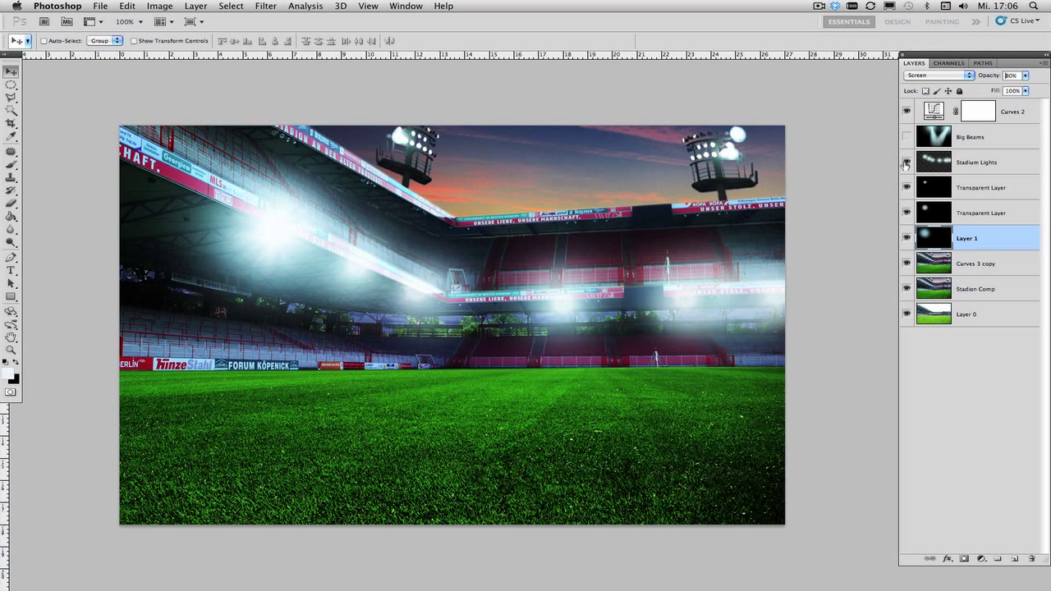
{"action": "left_click", "coordinate": [906, 212]}
{"action": "left_click", "coordinate": [907, 238]}
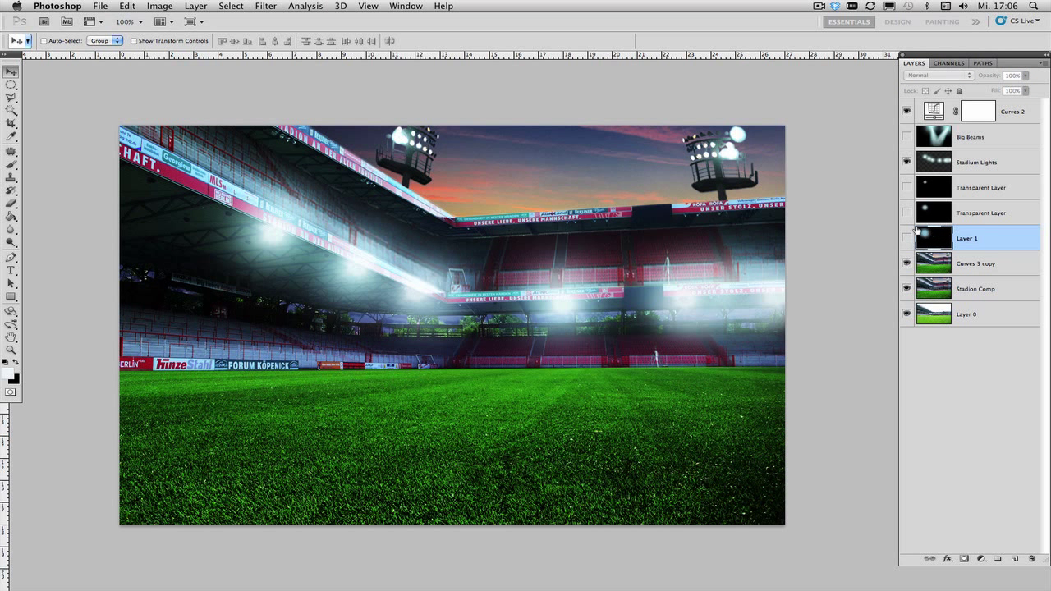
{"action": "left_click", "coordinate": [906, 212]}
{"action": "left_click", "coordinate": [907, 238]}
{"action": "left_click", "coordinate": [906, 187]}
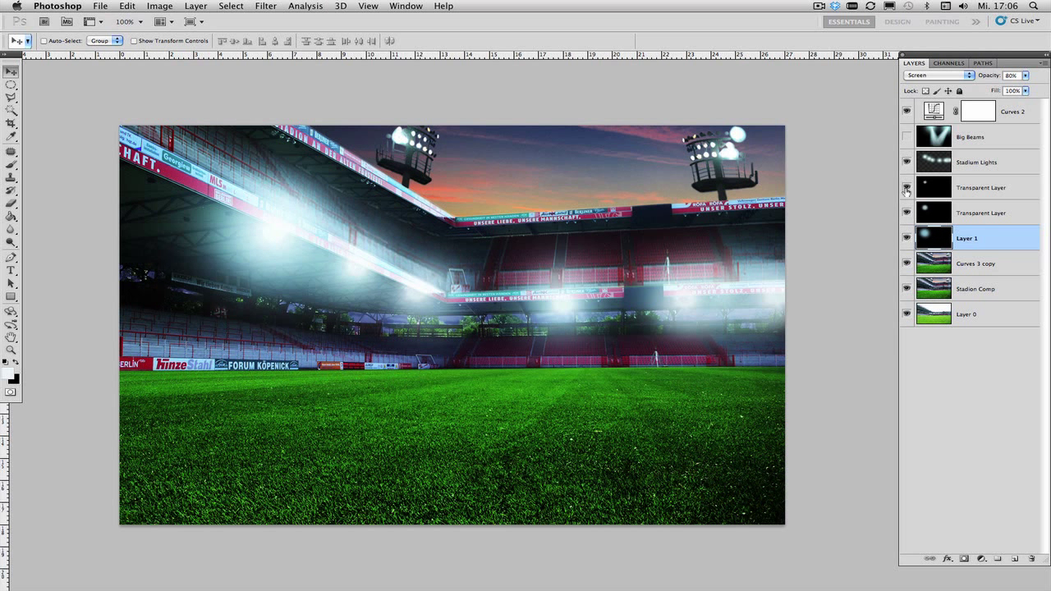
{"action": "left_click", "coordinate": [906, 162]}
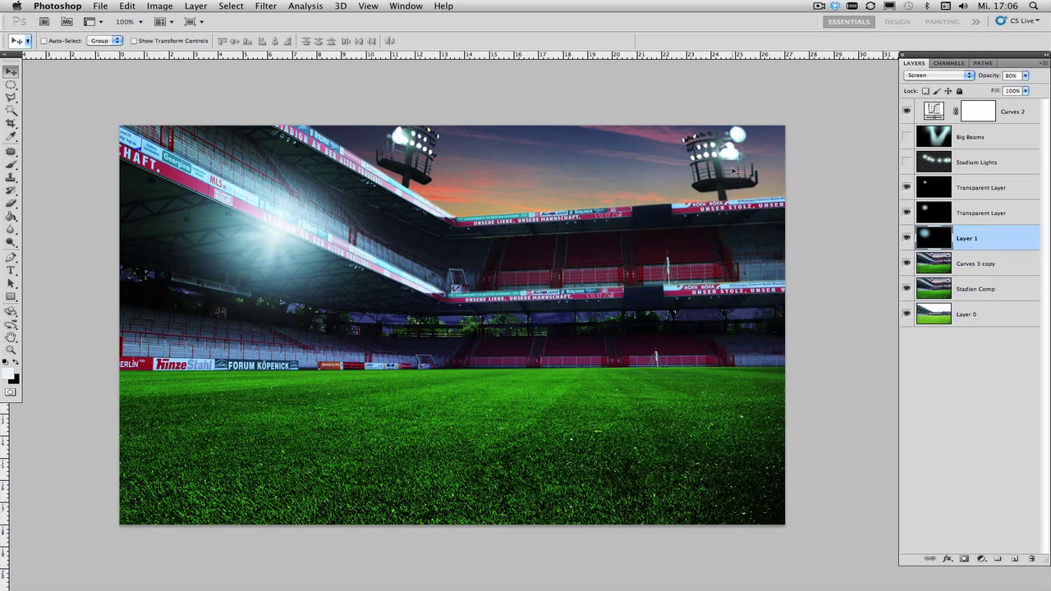
{"action": "left_click", "coordinate": [990, 266]}
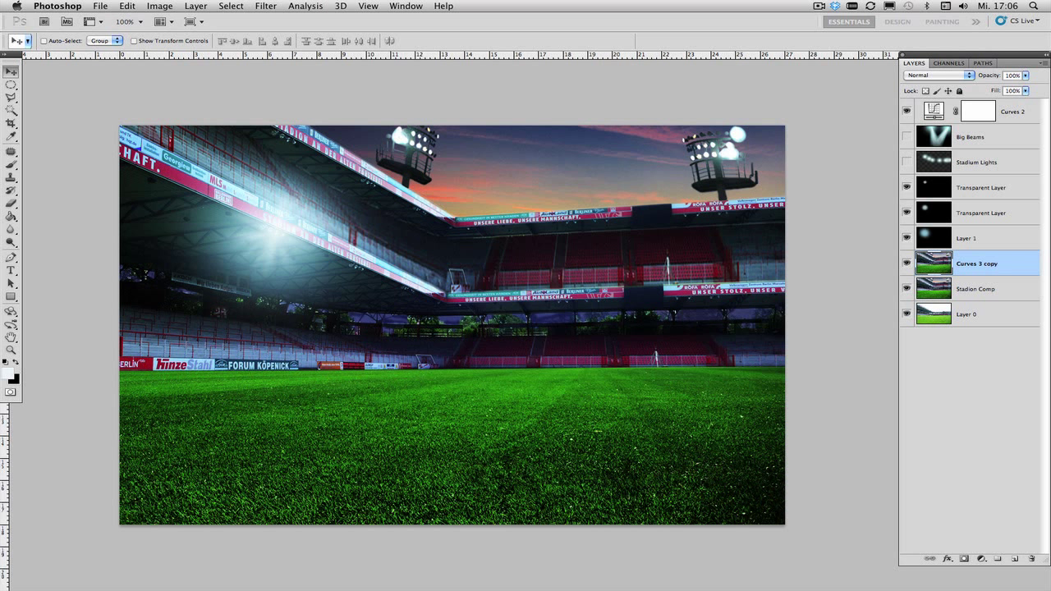
{"action": "left_click_drag", "start_coordinate": [1050, 312], "coordinate": [816, 312]}
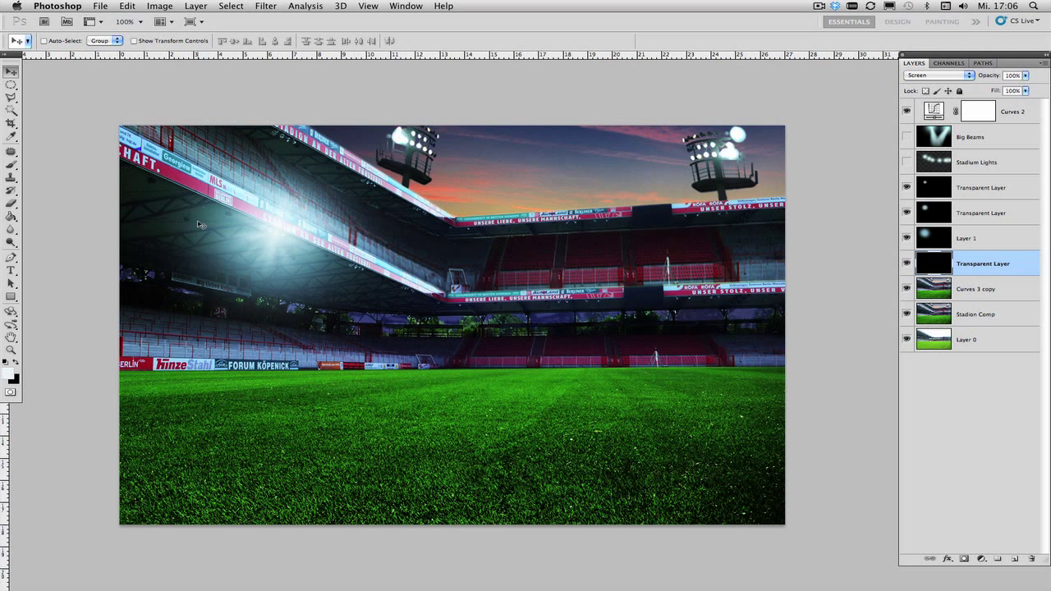
Step: Set the Brush to about 349 px with a fully soft edge
{"action": "left_click", "coordinate": [12, 165]}
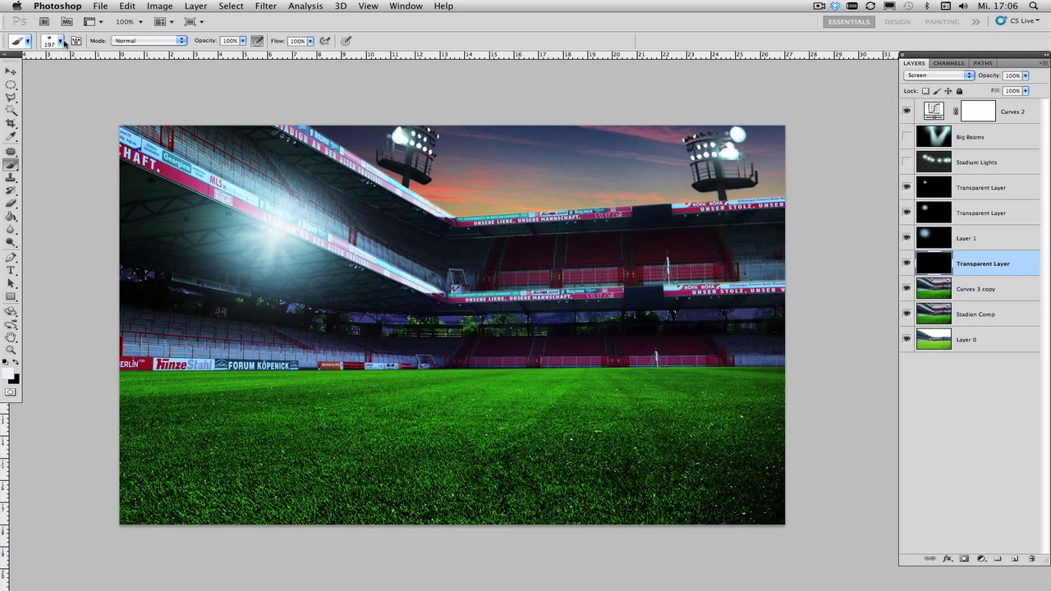
{"action": "left_click", "coordinate": [60, 41]}
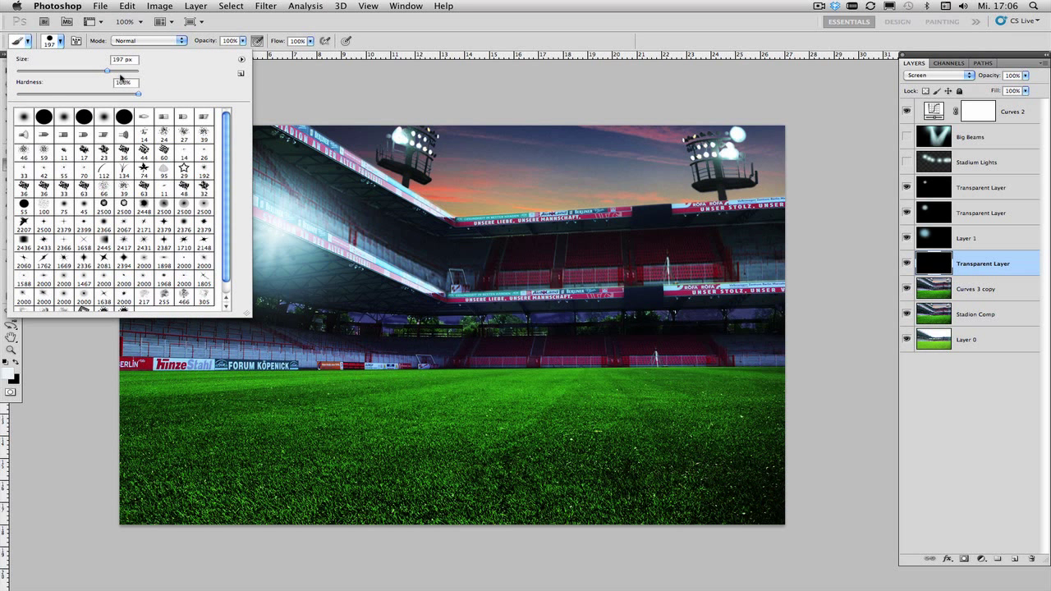
{"action": "left_click", "coordinate": [119, 71]}
{"action": "left_click_drag", "start_coordinate": [66, 93], "coordinate": [13, 95]}
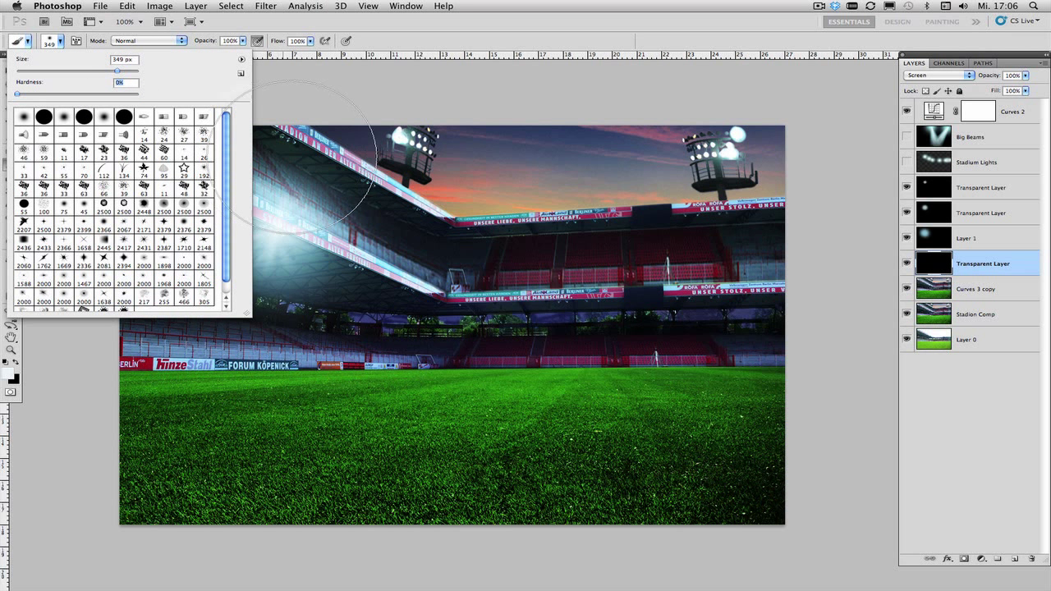
{"action": "left_click_drag", "start_coordinate": [121, 70], "coordinate": [119, 71]}
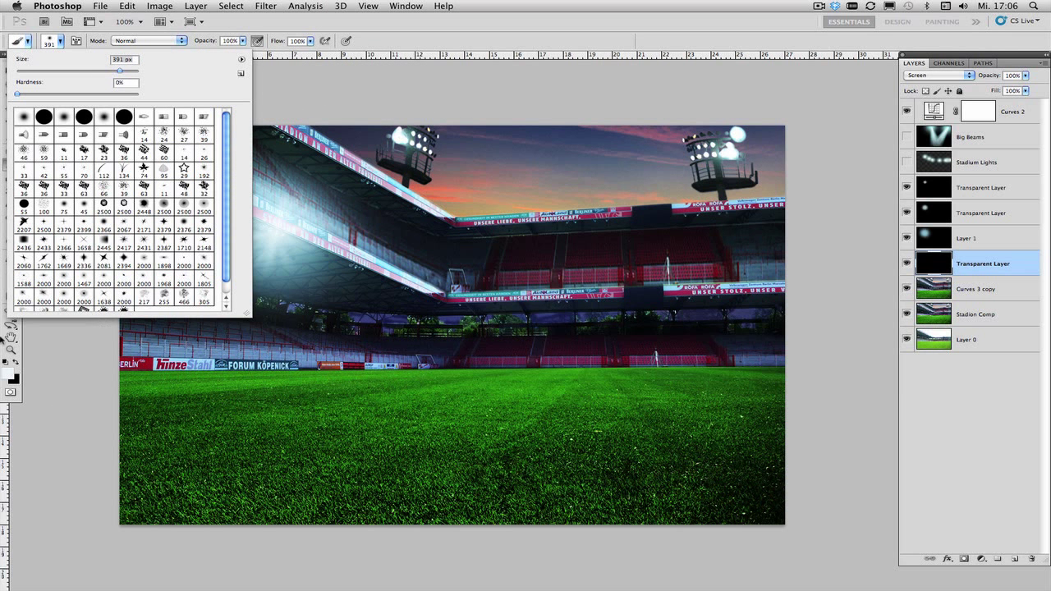
Step: Pick a light blue and paint soft glows around the right and left floodlights
{"action": "left_click", "coordinate": [9, 375]}
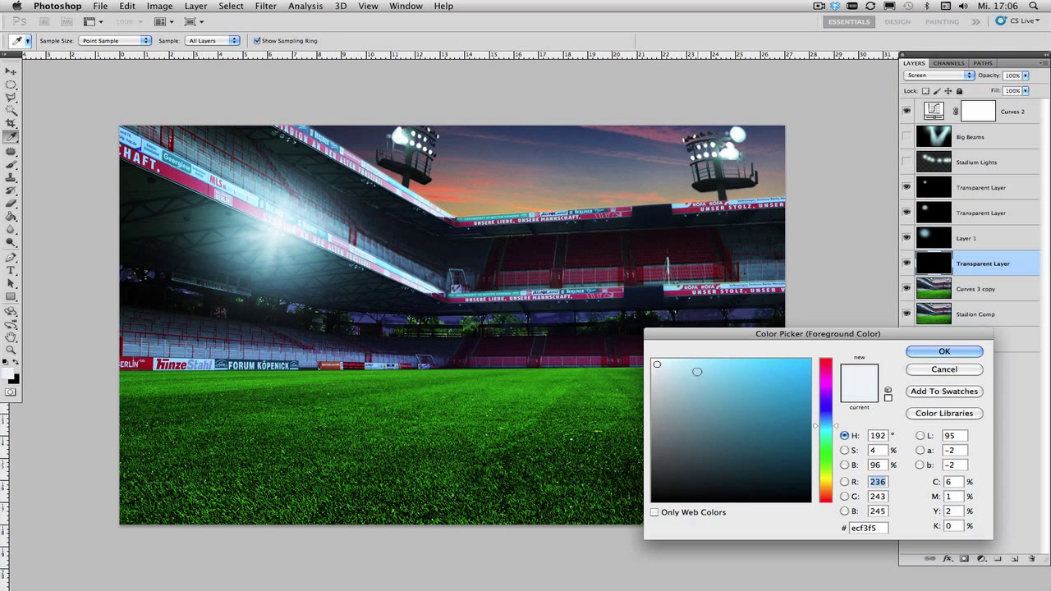
{"action": "left_click_drag", "start_coordinate": [696, 371], "coordinate": [706, 377]}
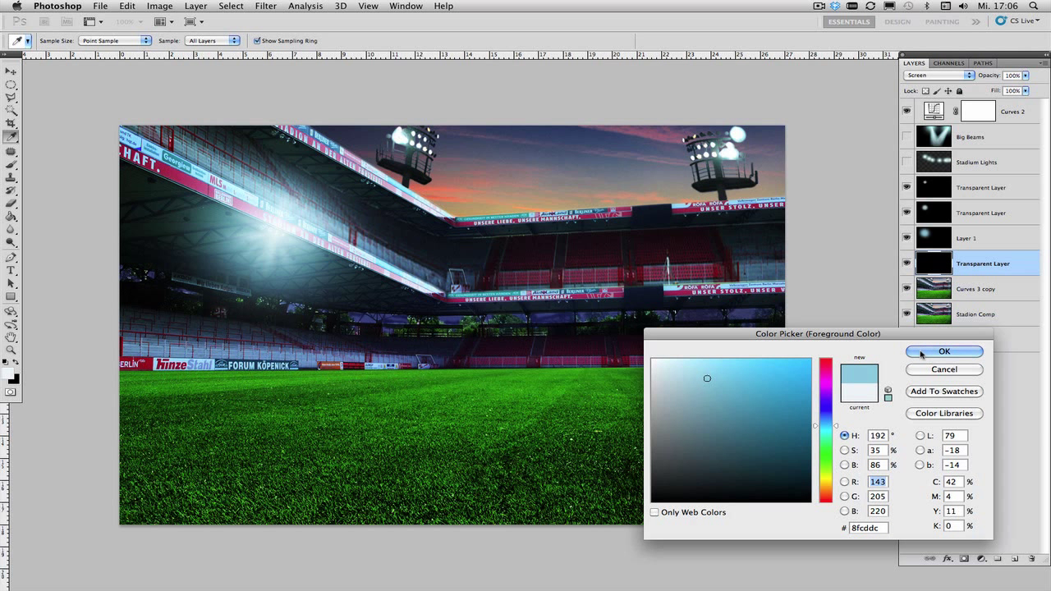
{"action": "left_click", "coordinate": [702, 375]}
{"action": "left_click", "coordinate": [944, 351]}
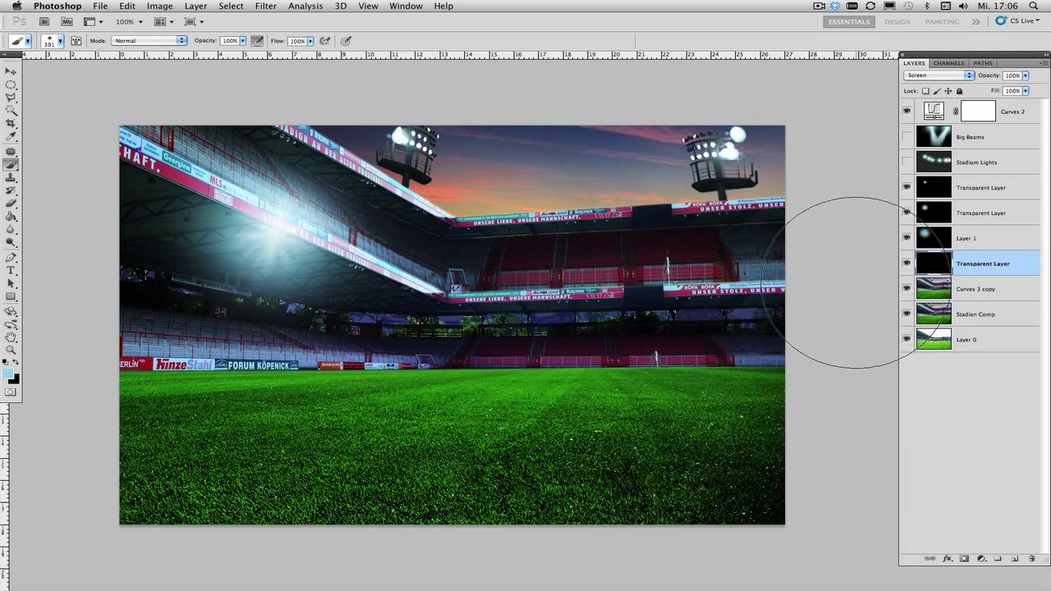
{"action": "mouse_move", "coordinate": [739, 148]}
{"action": "left_mouse_down"}
{"action": "mouse_move", "coordinate": [650, 173]}
{"action": "mouse_move", "coordinate": [728, 178]}
{"action": "mouse_move", "coordinate": [725, 165]}
{"action": "mouse_move", "coordinate": [624, 181]}
{"action": "mouse_move", "coordinate": [700, 205]}
{"action": "mouse_move", "coordinate": [754, 173]}
{"action": "mouse_move", "coordinate": [682, 164]}
{"action": "mouse_move", "coordinate": [636, 177]}
{"action": "mouse_move", "coordinate": [742, 185]}
{"action": "mouse_move", "coordinate": [761, 175]}
{"action": "mouse_move", "coordinate": [739, 156]}
{"action": "left_mouse_up"}
{"action": "mouse_move", "coordinate": [410, 168]}
{"action": "left_mouse_down"}
{"action": "mouse_move", "coordinate": [371, 163]}
{"action": "mouse_move", "coordinate": [363, 118]}
{"action": "left_mouse_up"}
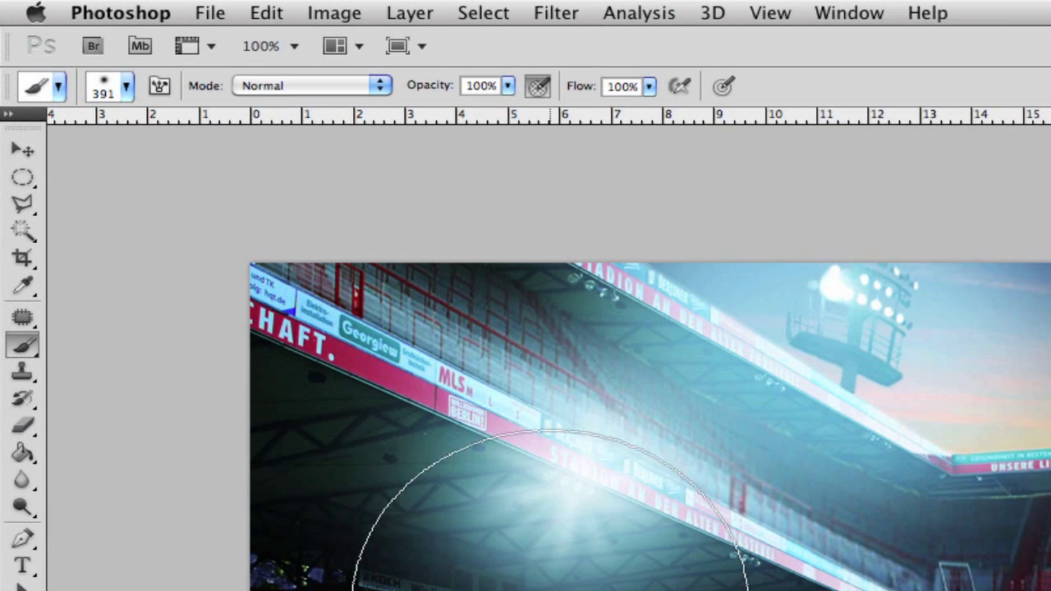
{"action": "left_click_drag", "start_coordinate": [20, 202], "coordinate": [85, 229]}
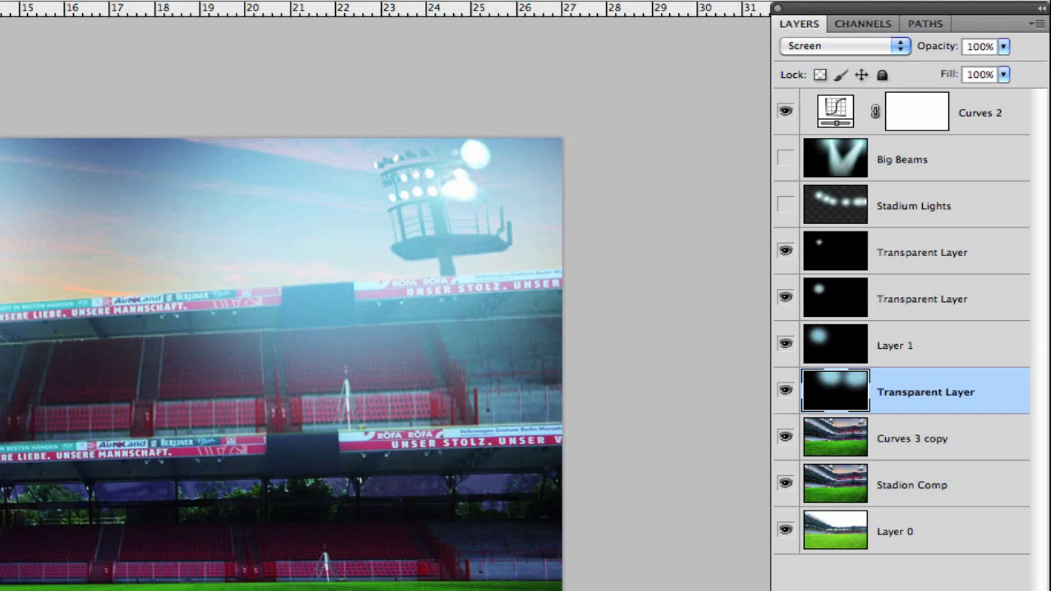
{"action": "key", "text": "super+j"}
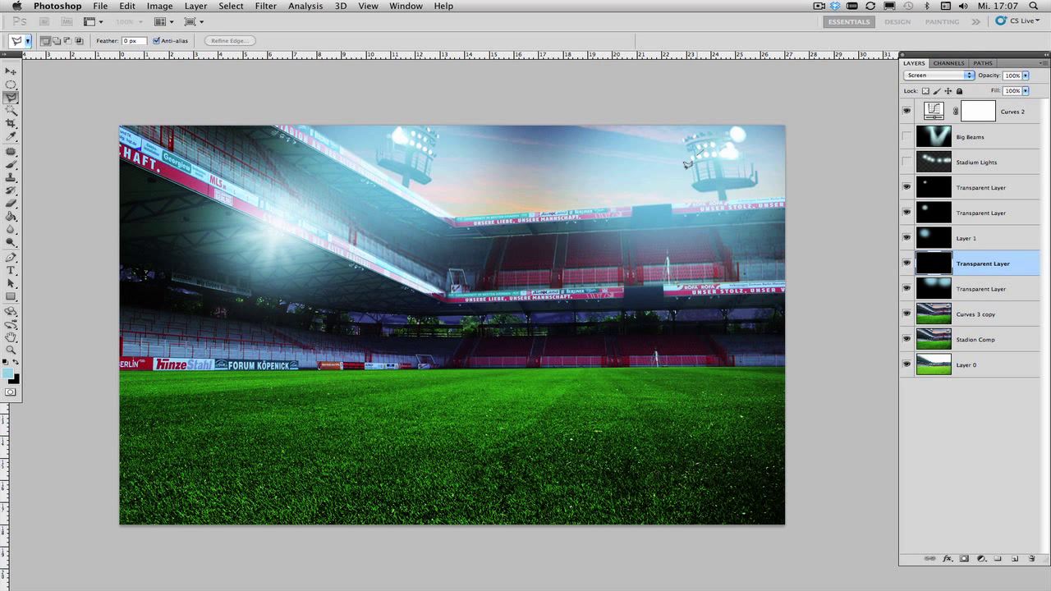
Step: Outline a tapered beam from the right floodlight to the grass and paint pale blue light inside it
{"action": "left_click", "coordinate": [703, 146]}
{"action": "left_click", "coordinate": [479, 479]}
{"action": "left_click", "coordinate": [679, 484]}
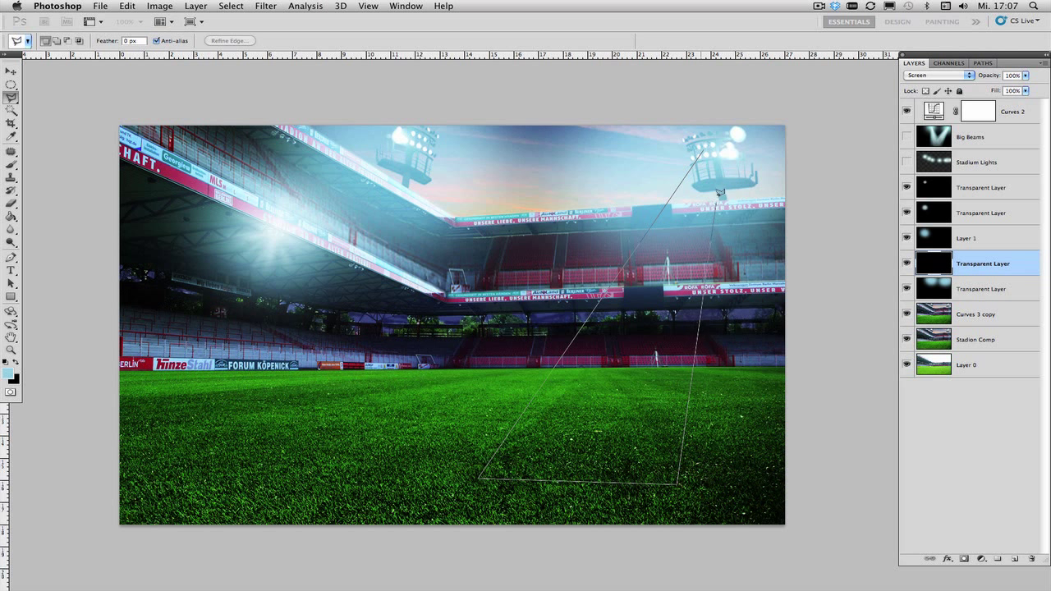
{"action": "left_click", "coordinate": [702, 143]}
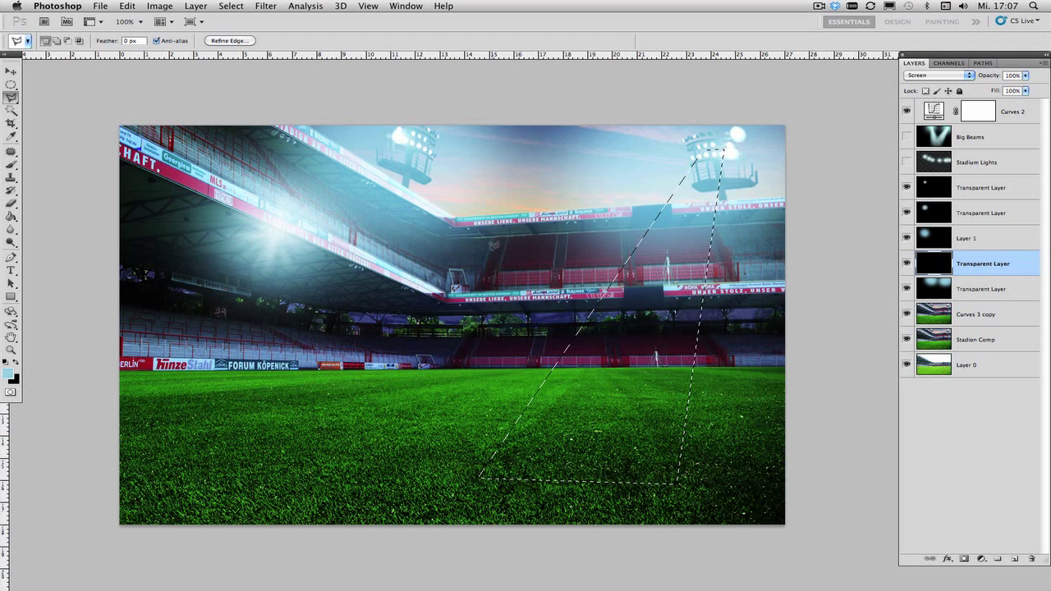
{"action": "left_click", "coordinate": [12, 164]}
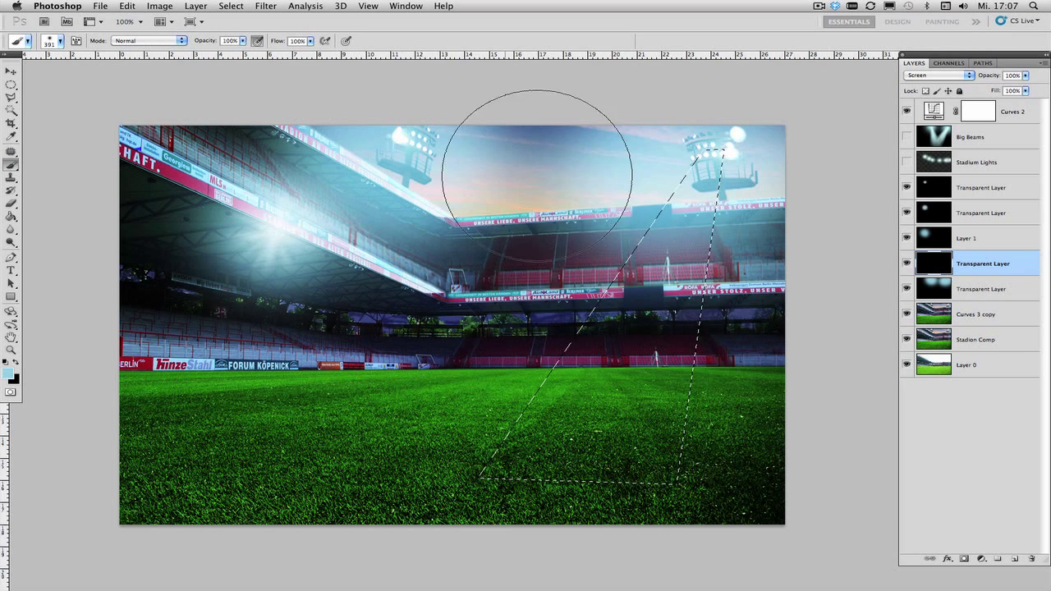
{"action": "left_click_drag", "start_coordinate": [675, 176], "coordinate": [648, 271]}
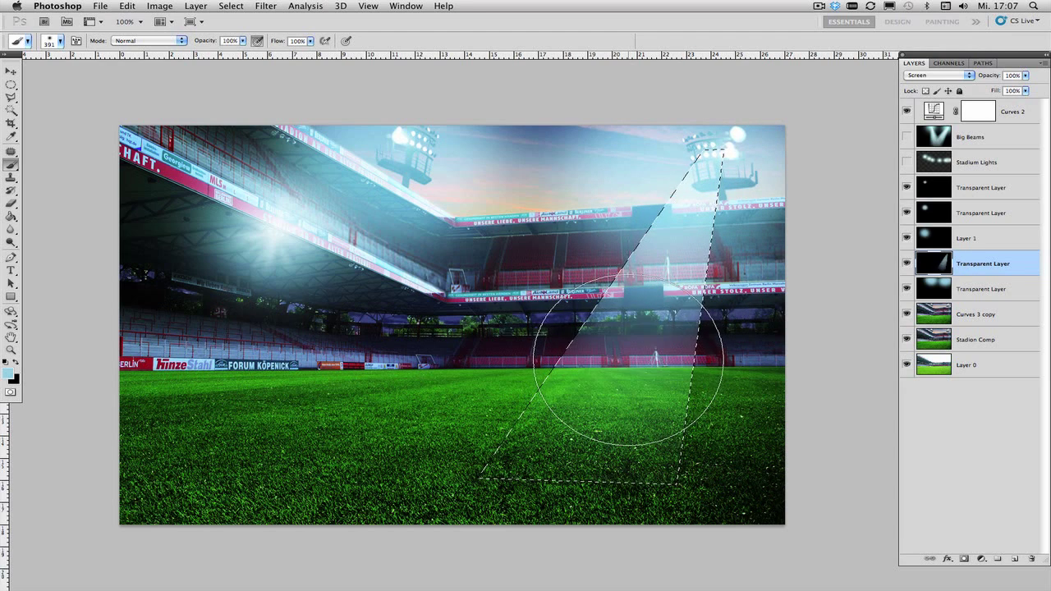
{"action": "mouse_move", "coordinate": [628, 363]}
{"action": "left_mouse_down"}
{"action": "mouse_move", "coordinate": [587, 431]}
{"action": "mouse_move", "coordinate": [667, 334]}
{"action": "mouse_move", "coordinate": [661, 323]}
{"action": "mouse_move", "coordinate": [694, 201]}
{"action": "mouse_move", "coordinate": [679, 239]}
{"action": "mouse_move", "coordinate": [705, 177]}
{"action": "mouse_move", "coordinate": [672, 231]}
{"action": "mouse_move", "coordinate": [708, 172]}
{"action": "mouse_move", "coordinate": [645, 327]}
{"action": "left_mouse_up"}
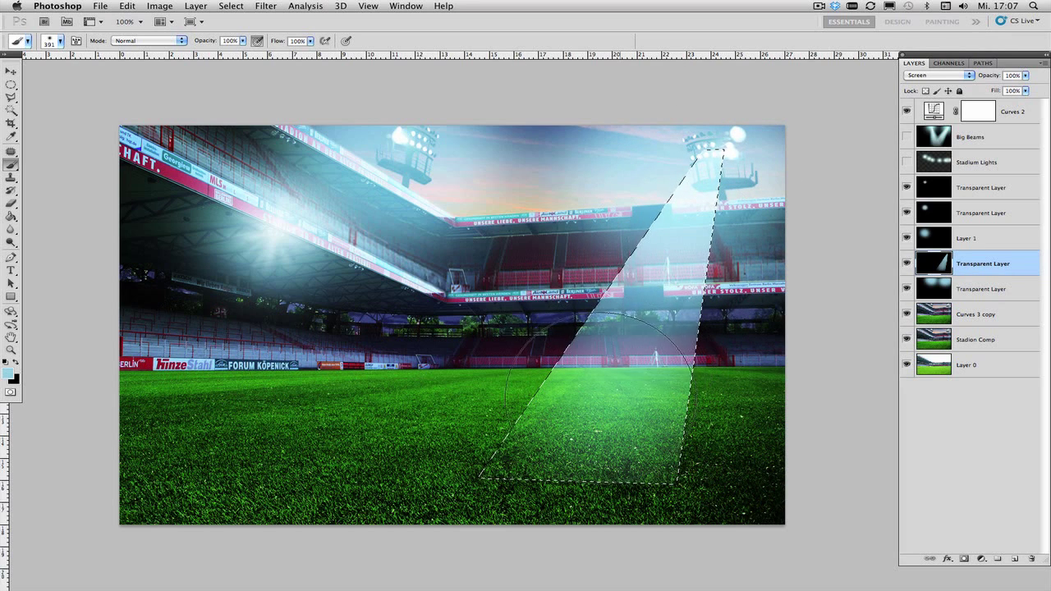
{"action": "mouse_move", "coordinate": [597, 417]}
{"action": "left_mouse_down"}
{"action": "mouse_move", "coordinate": [649, 428]}
{"action": "mouse_move", "coordinate": [535, 439]}
{"action": "mouse_move", "coordinate": [690, 271]}
{"action": "mouse_move", "coordinate": [693, 212]}
{"action": "mouse_move", "coordinate": [572, 417]}
{"action": "left_mouse_up"}
{"action": "mouse_move", "coordinate": [669, 364]}
{"action": "left_mouse_down"}
{"action": "mouse_move", "coordinate": [539, 441]}
{"action": "mouse_move", "coordinate": [703, 270]}
{"action": "mouse_move", "coordinate": [633, 492]}
{"action": "mouse_move", "coordinate": [704, 440]}
{"action": "mouse_move", "coordinate": [698, 344]}
{"action": "mouse_move", "coordinate": [649, 283]}
{"action": "mouse_move", "coordinate": [681, 246]}
{"action": "mouse_move", "coordinate": [688, 205]}
{"action": "mouse_move", "coordinate": [678, 183]}
{"action": "mouse_move", "coordinate": [732, 82]}
{"action": "mouse_move", "coordinate": [681, 99]}
{"action": "mouse_move", "coordinate": [669, 129]}
{"action": "left_mouse_up"}
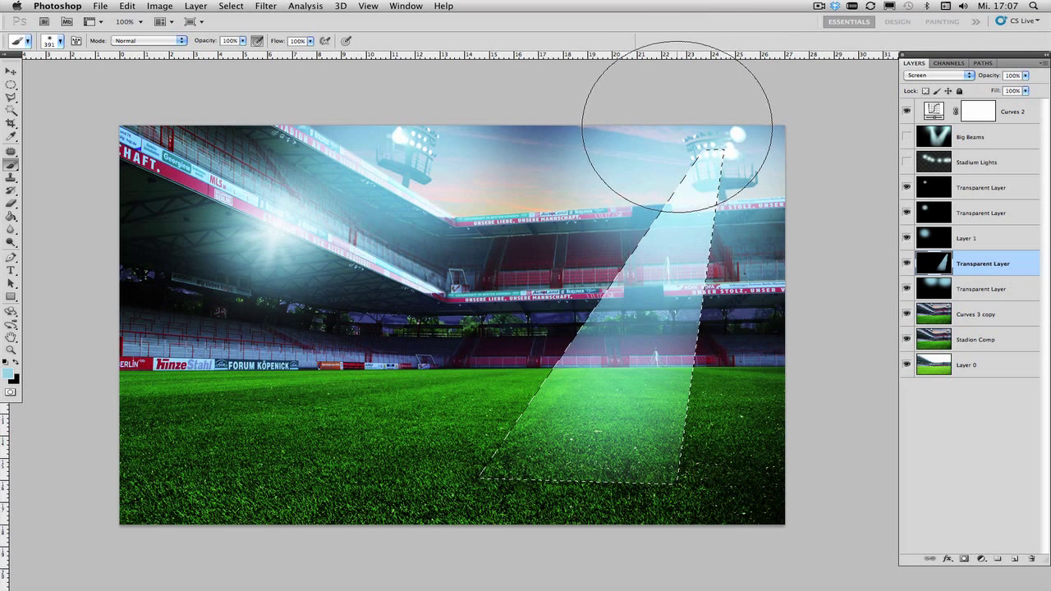
{"action": "key", "text": "ctrl+d"}
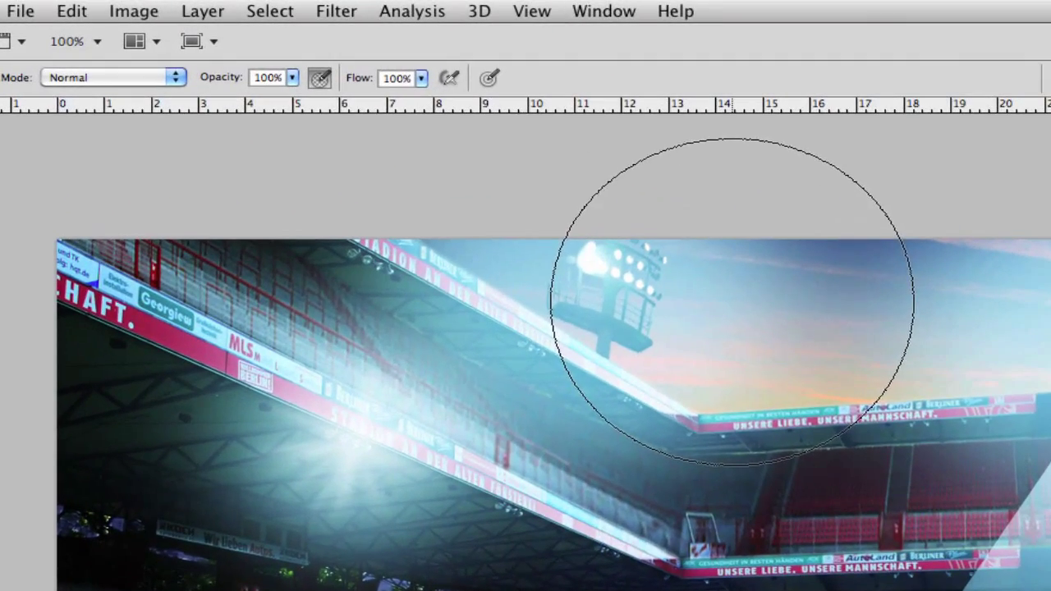
Step: Apply a Gaussian Blur of about 17.3 pixels to the beam layer
{"action": "left_click", "coordinate": [271, 7]}
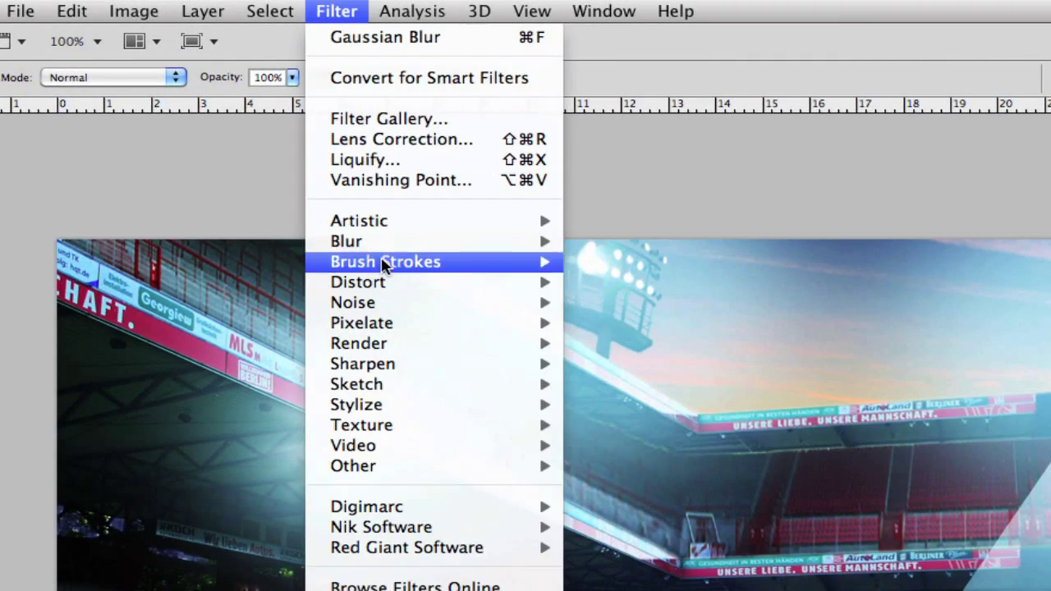
{"action": "mouse_move", "coordinate": [378, 241]}
{"action": "left_click", "coordinate": [640, 323]}
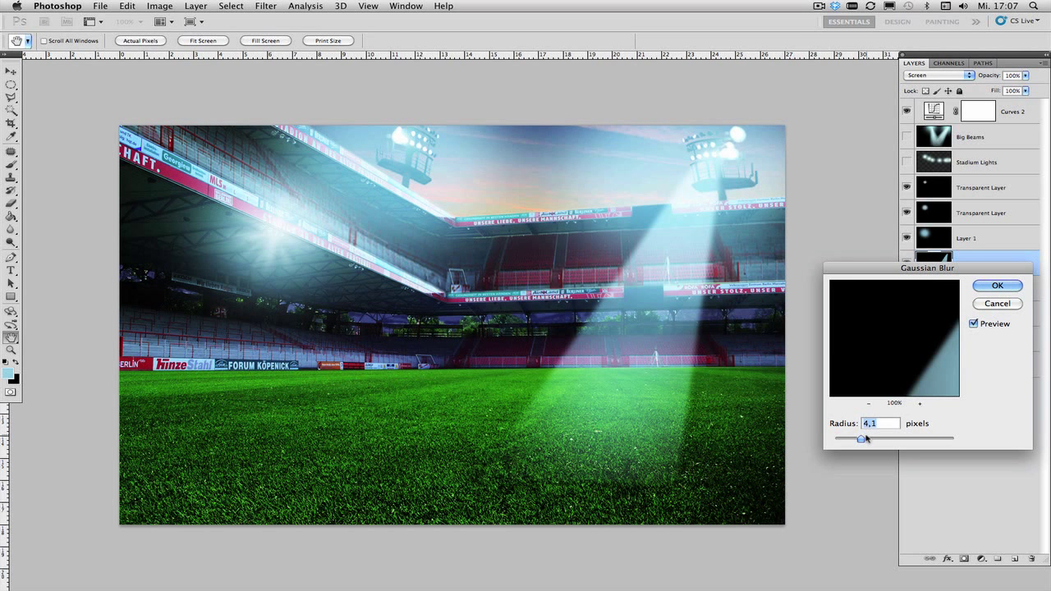
{"action": "left_click_drag", "start_coordinate": [866, 439], "coordinate": [889, 441]}
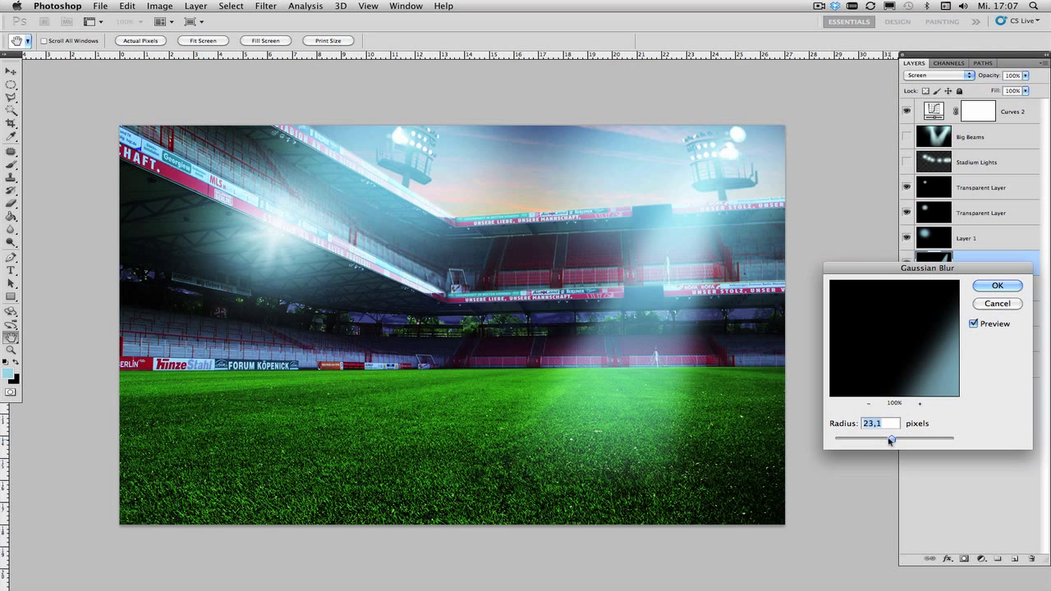
{"action": "left_click_drag", "start_coordinate": [887, 443], "coordinate": [884, 442]}
{"action": "left_click_drag", "start_coordinate": [884, 439], "coordinate": [888, 441]}
{"action": "left_click", "coordinate": [996, 287]}
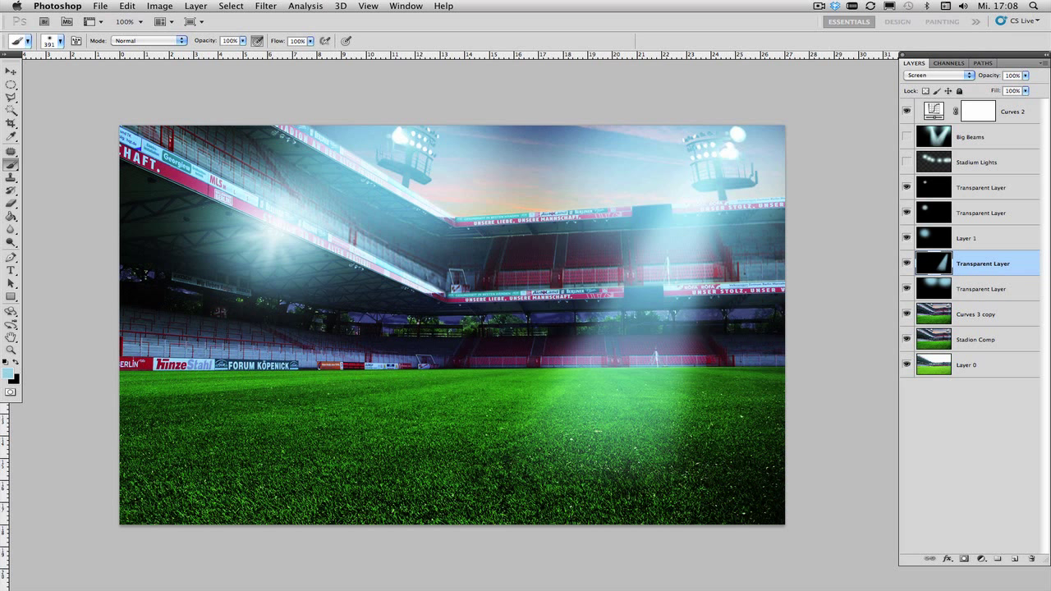
Step: On a new layer, select a narrow inner beam shape at the right floodlight
{"action": "key", "text": "super+j"}
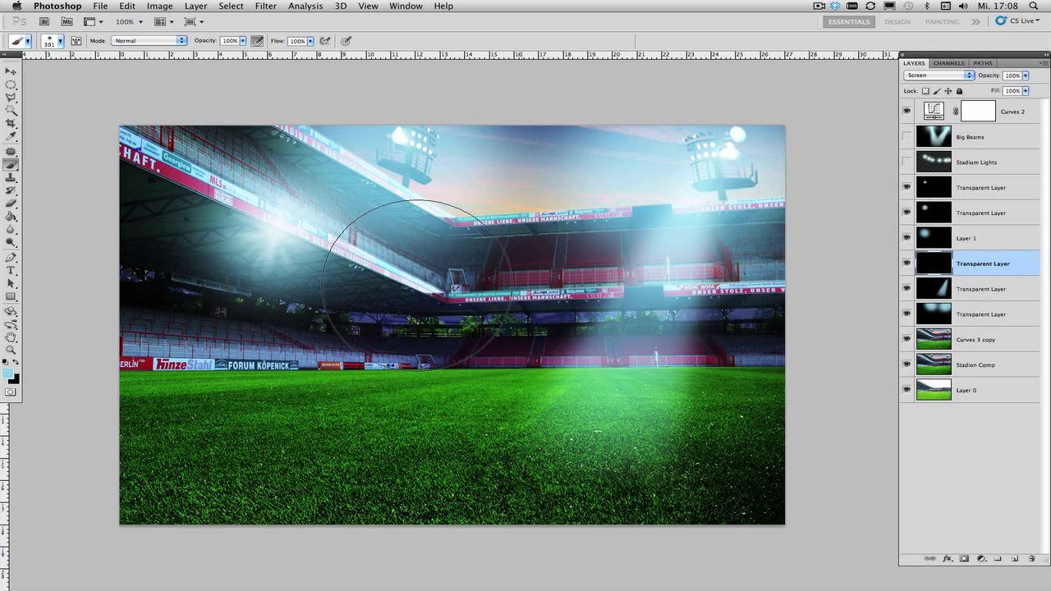
{"action": "left_click", "coordinate": [11, 98]}
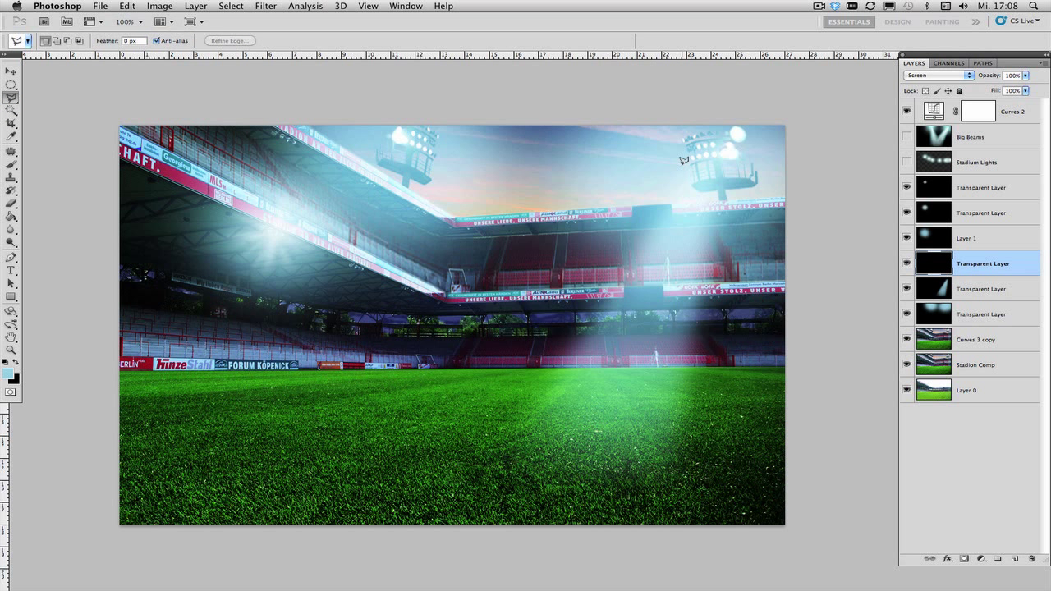
{"action": "left_click", "coordinate": [704, 156]}
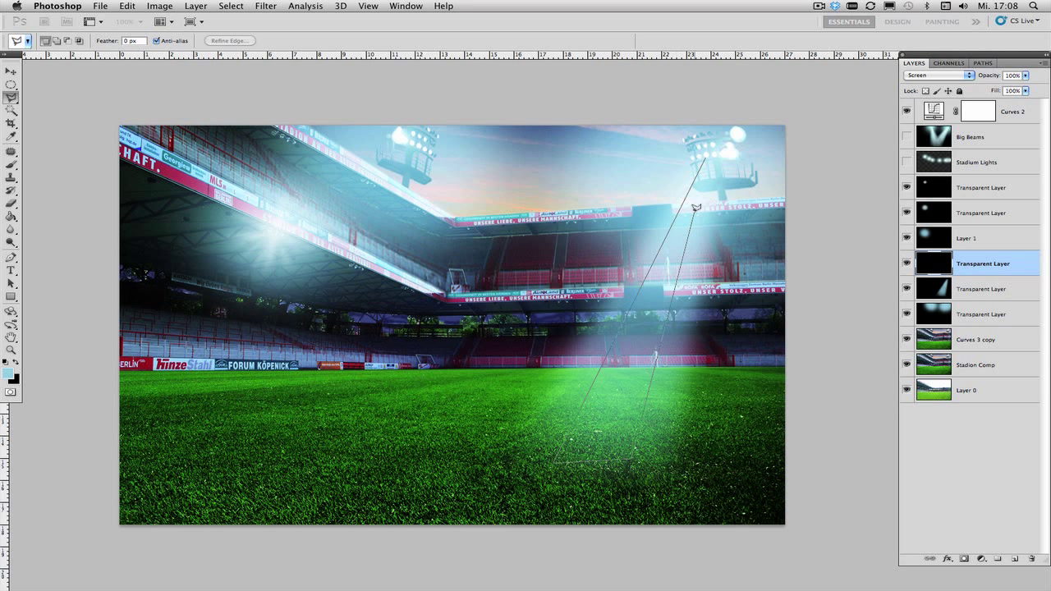
{"action": "left_click", "coordinate": [707, 154]}
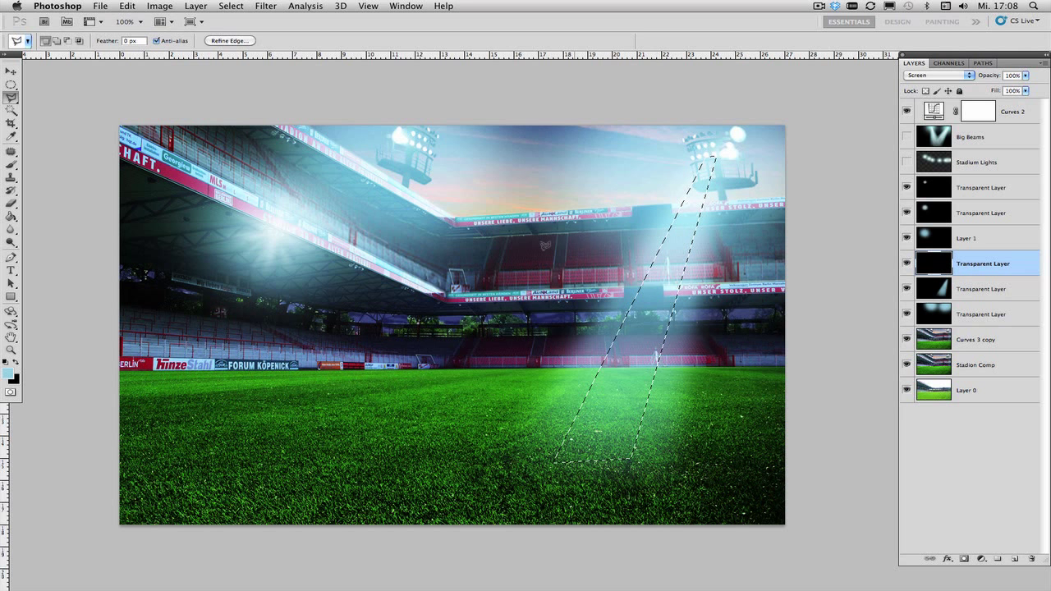
Step: Paint near-white light into the inner beam with a smaller brush, then deselect
{"action": "left_click", "coordinate": [12, 164]}
{"action": "right_click", "coordinate": [125, 64]}
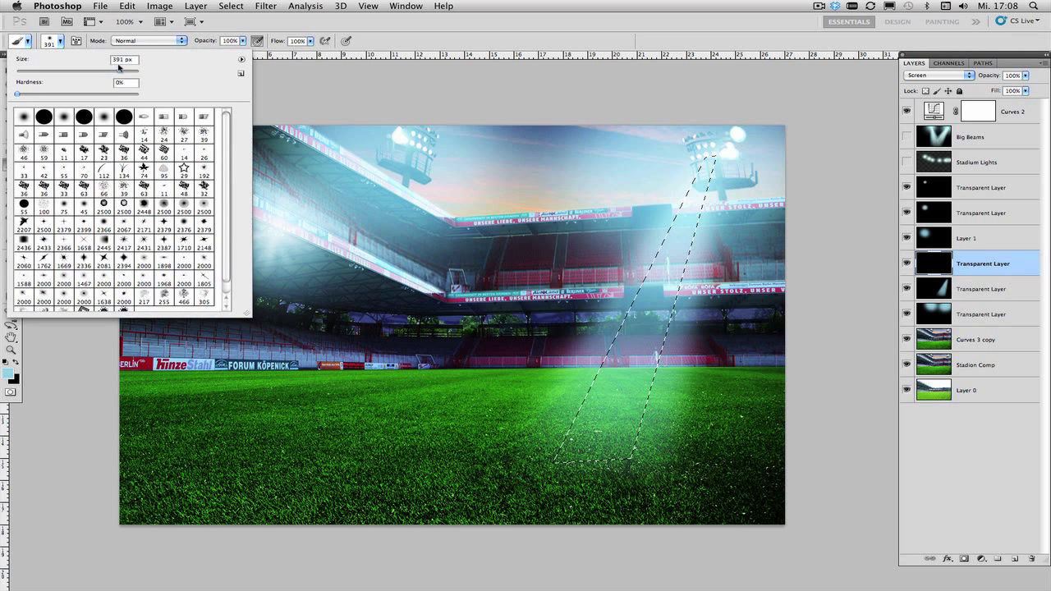
{"action": "left_click_drag", "start_coordinate": [120, 72], "coordinate": [113, 73]}
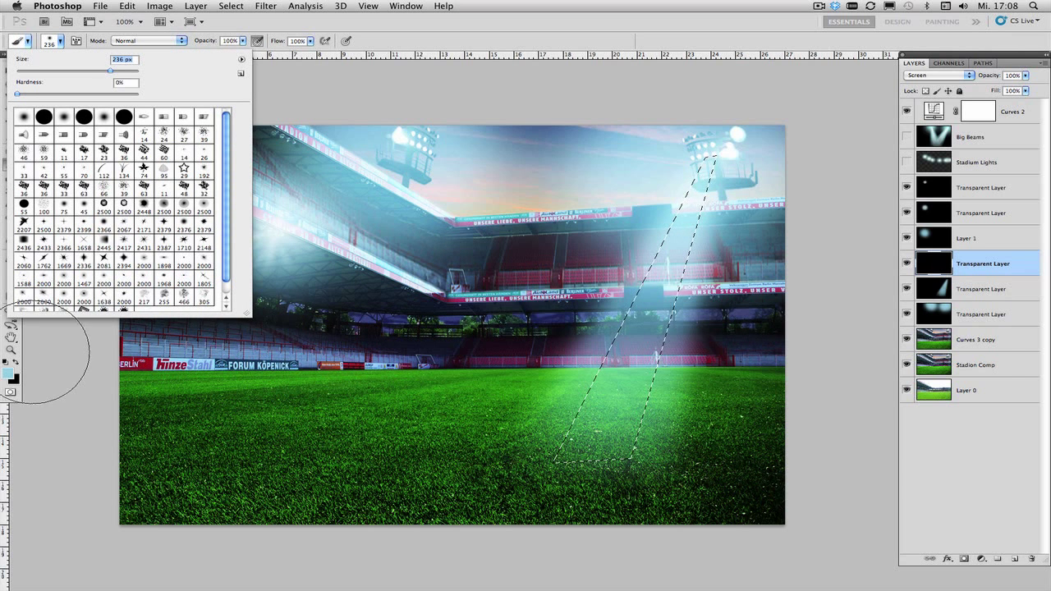
{"action": "left_click", "coordinate": [9, 374]}
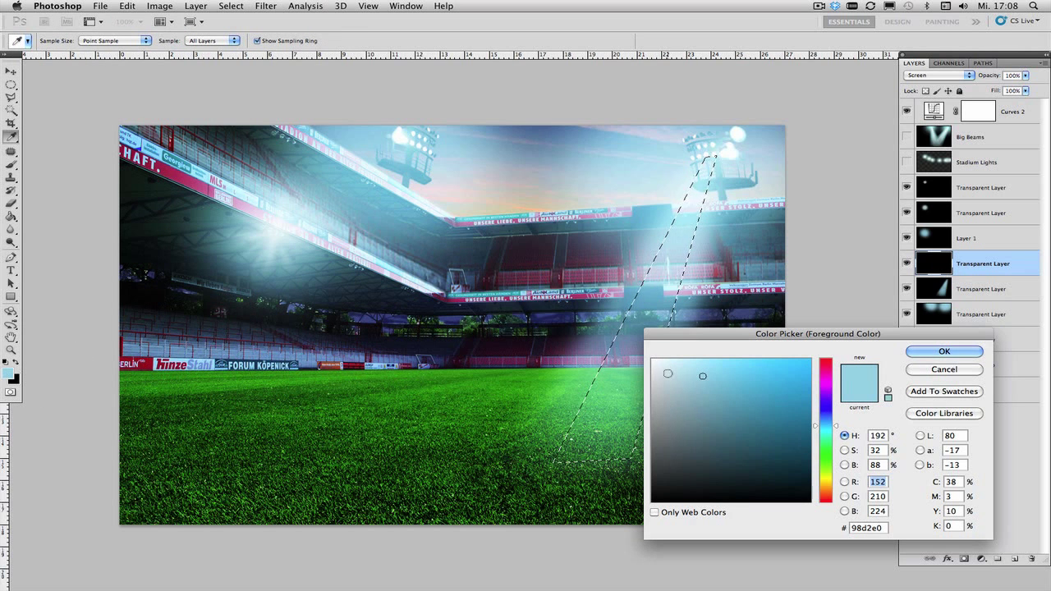
{"action": "left_click", "coordinate": [662, 368]}
{"action": "left_click", "coordinate": [944, 352]}
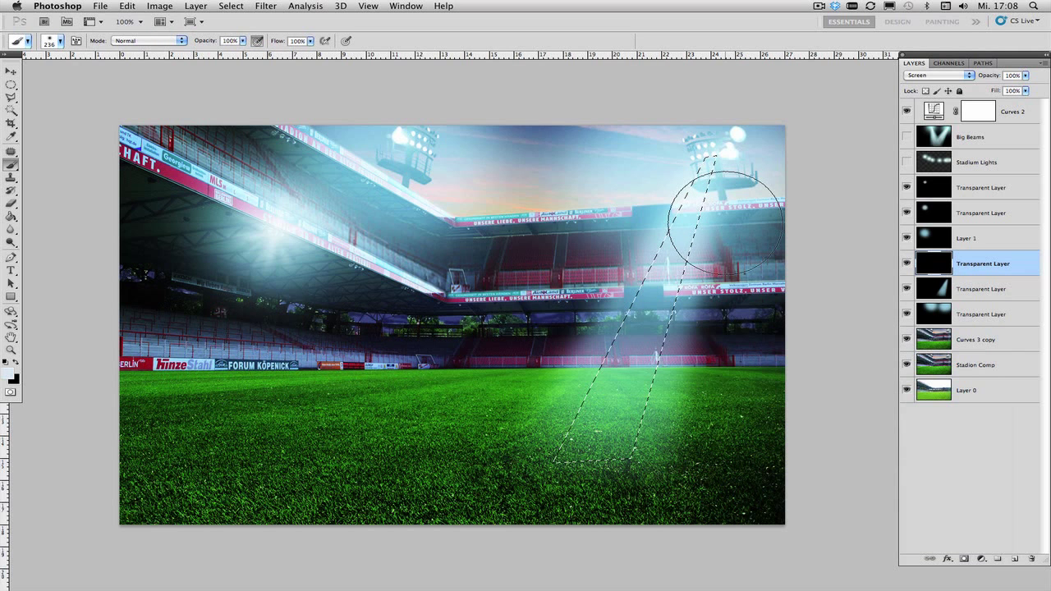
{"action": "mouse_move", "coordinate": [675, 221]}
{"action": "left_mouse_down"}
{"action": "mouse_move", "coordinate": [608, 406]}
{"action": "mouse_move", "coordinate": [661, 293]}
{"action": "mouse_move", "coordinate": [691, 191]}
{"action": "mouse_move", "coordinate": [723, 145]}
{"action": "left_mouse_up"}
{"action": "key", "text": "super+d"}
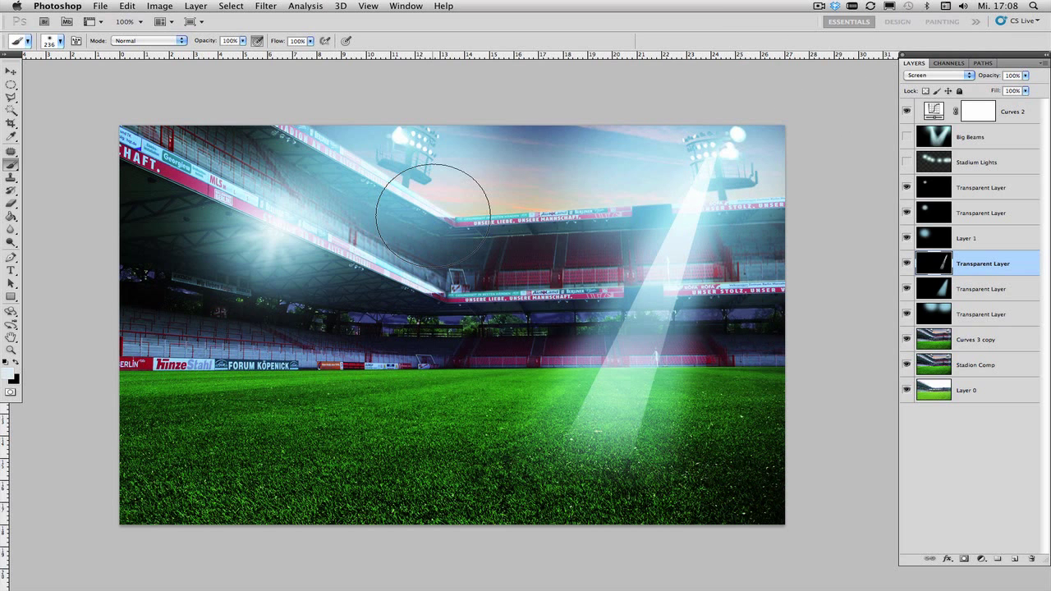
Step: Blur the inner beam with a 7.4-pixel Gaussian Blur and show the Stadium Lights layer
{"action": "left_click", "coordinate": [243, 5]}
{"action": "mouse_move", "coordinate": [256, 4]}
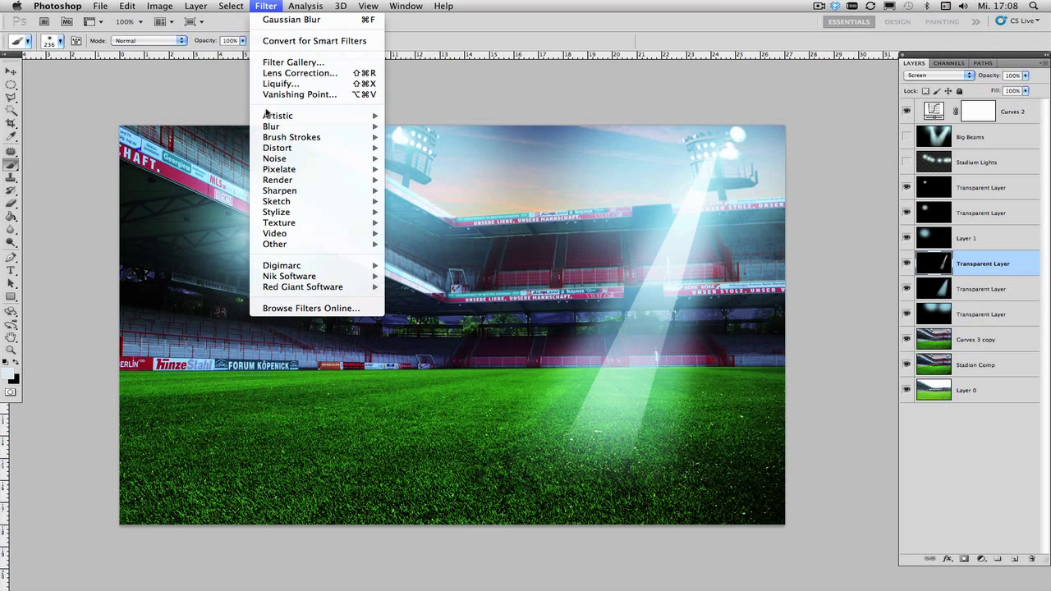
{"action": "mouse_move", "coordinate": [272, 126]}
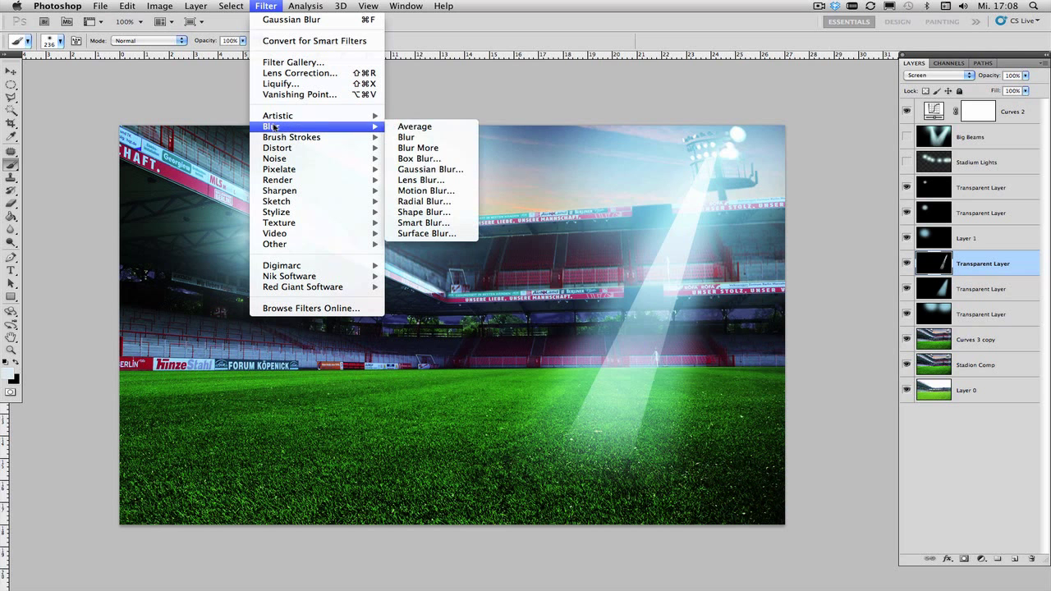
{"action": "left_click", "coordinate": [425, 170]}
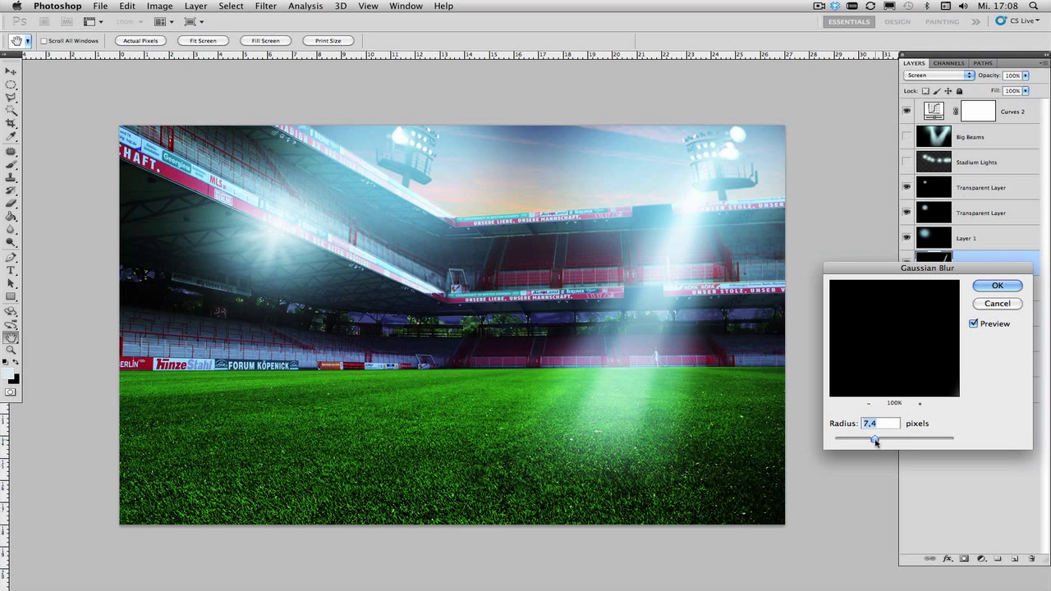
{"action": "left_click_drag", "start_coordinate": [875, 440], "coordinate": [875, 441]}
{"action": "left_click", "coordinate": [995, 286]}
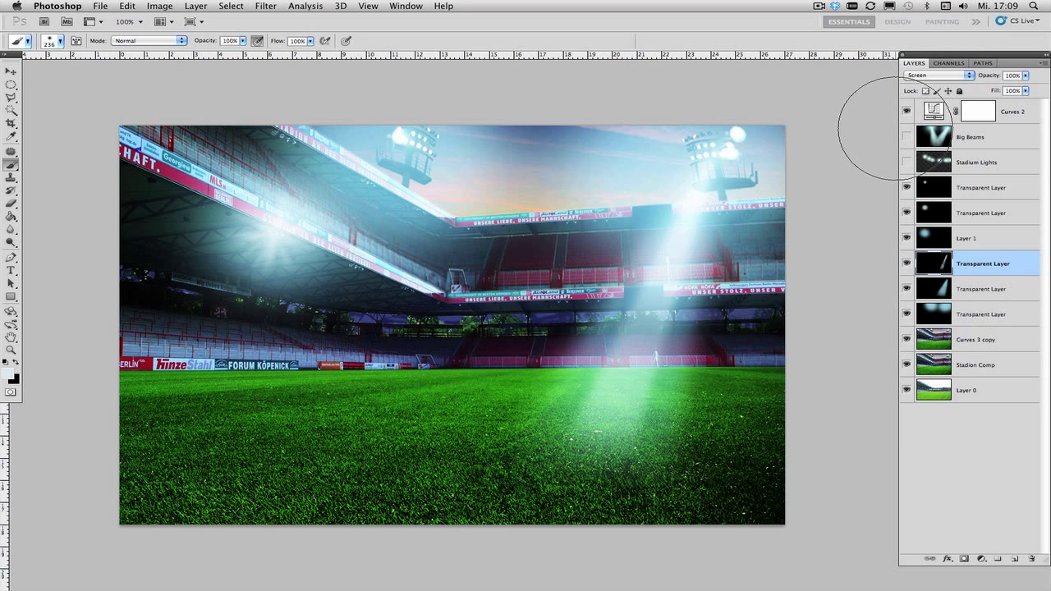
{"action": "left_click", "coordinate": [907, 161]}
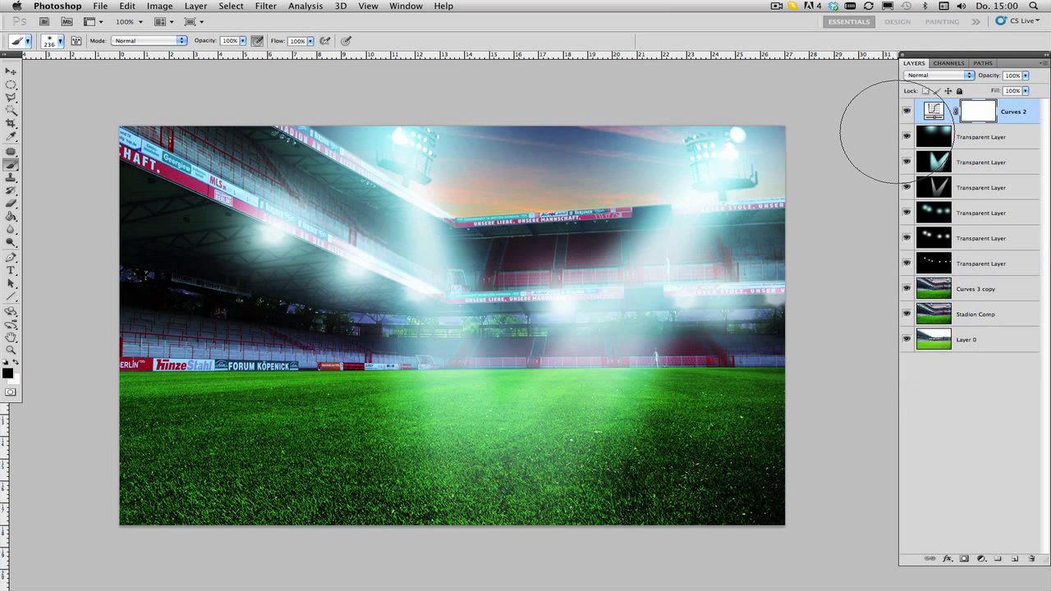